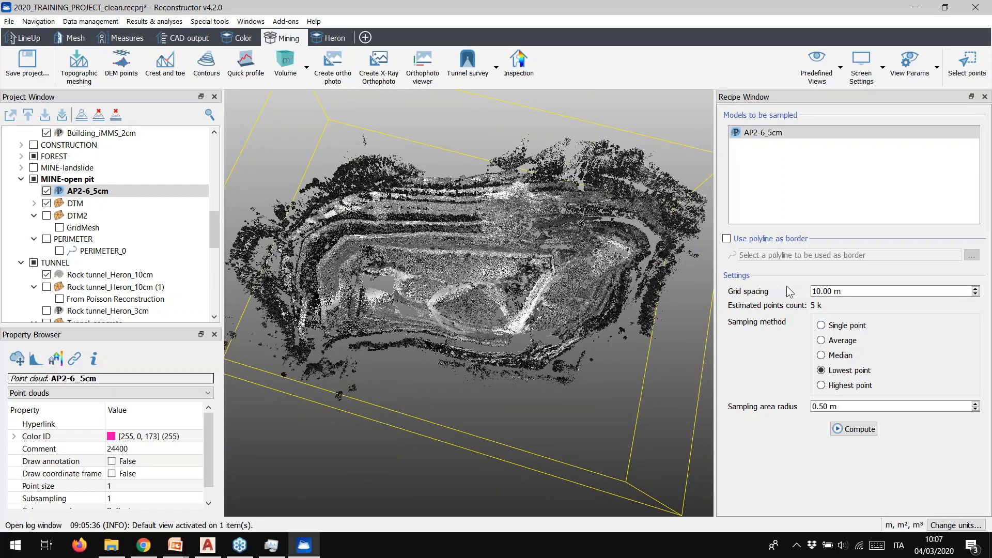
- Compute lowest-point DEM points from AP2-6_5cm with a 5 m grid spacing and save them as point cloud "mine opet mine_dem"
double_click(810, 292)
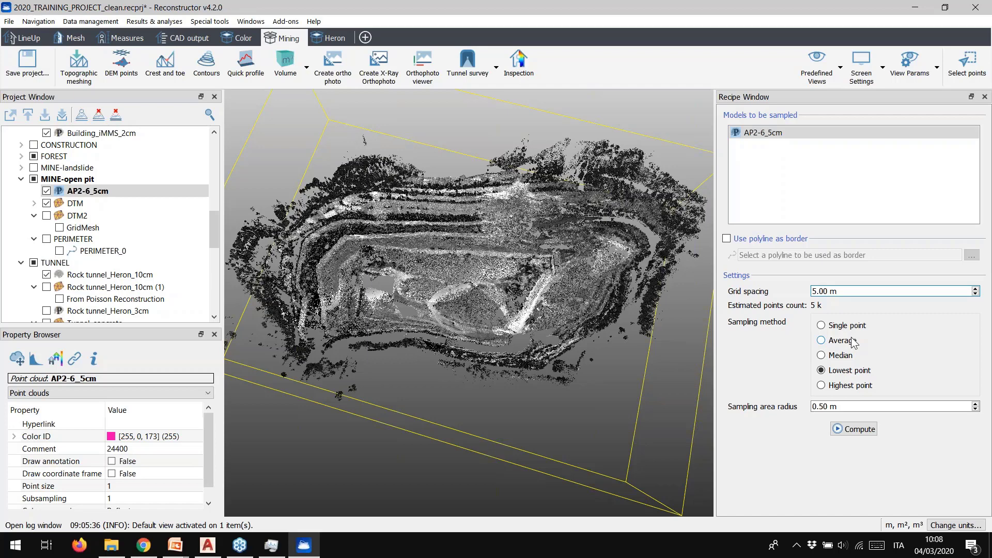
click(856, 433)
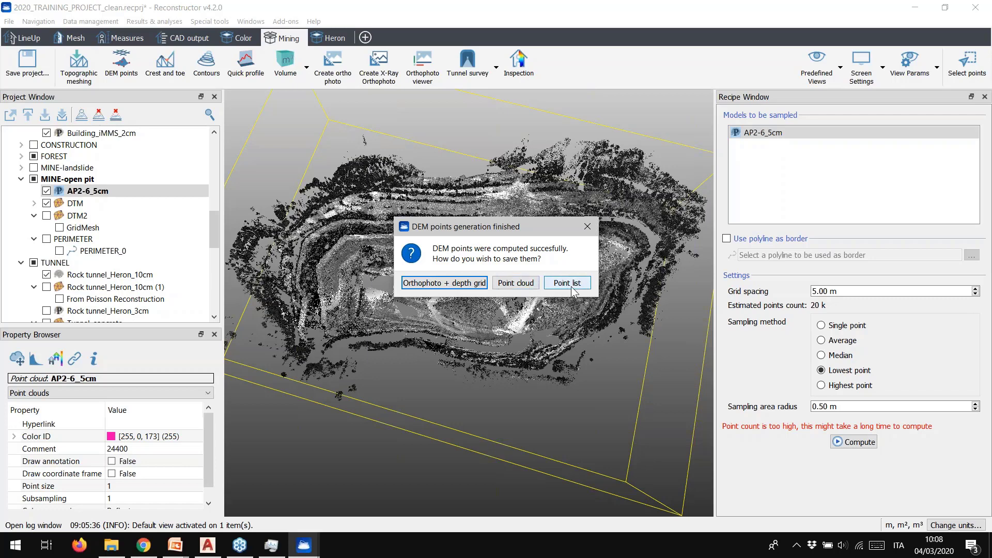
click(520, 285)
text(mine opet mine_dem)
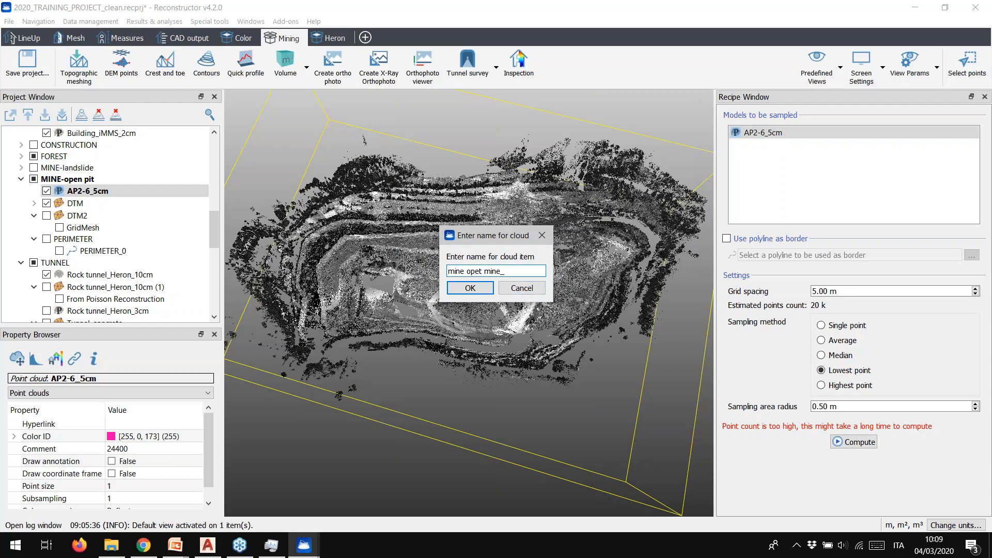
click(469, 288)
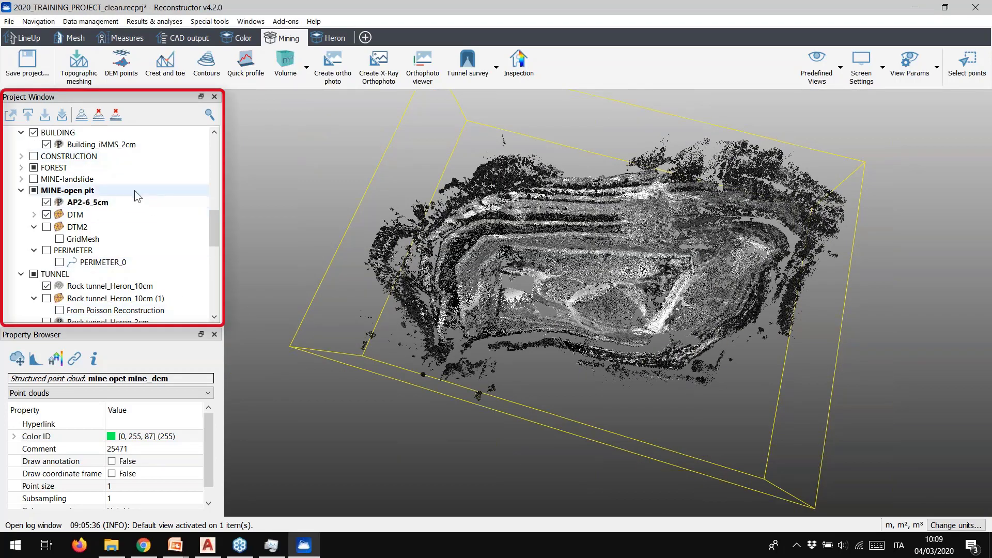
- Find the mine opet mine_dem point cloud in the project and display it in the 3D view
scroll(139, 207, up, 8)
scroll(142, 214, up, 4)
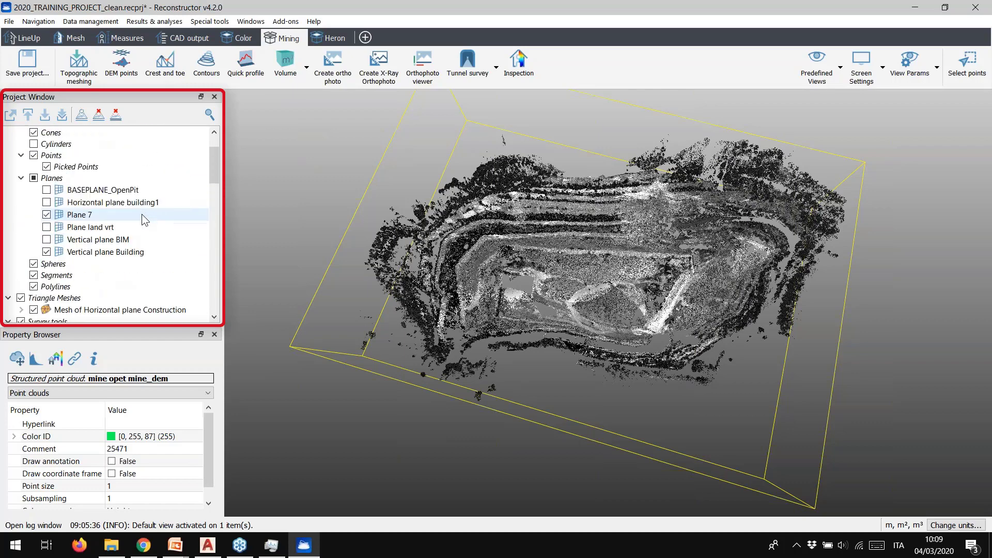
double_click(121, 147)
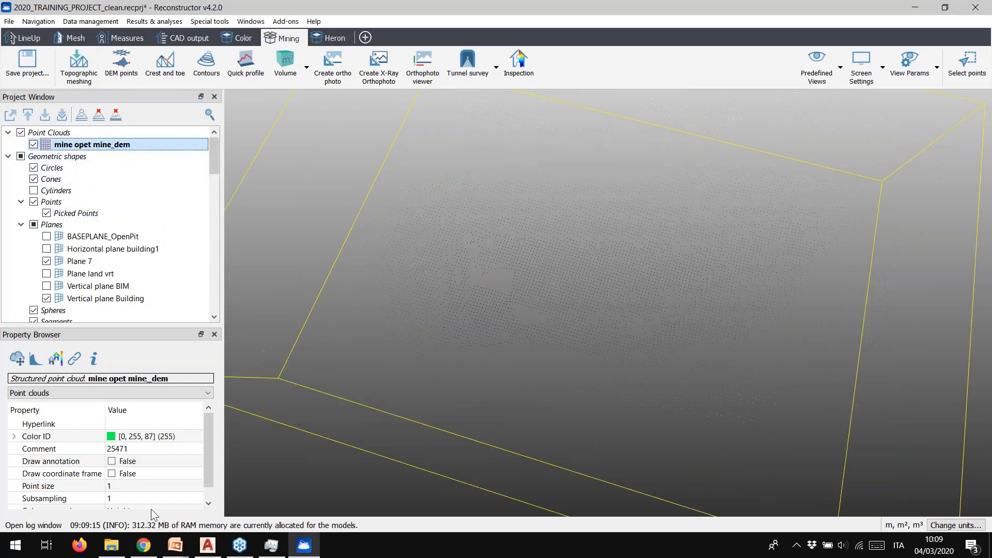
- Raise the point size of the mine opet mine_dem cloud to 5
click(166, 486)
click(199, 479)
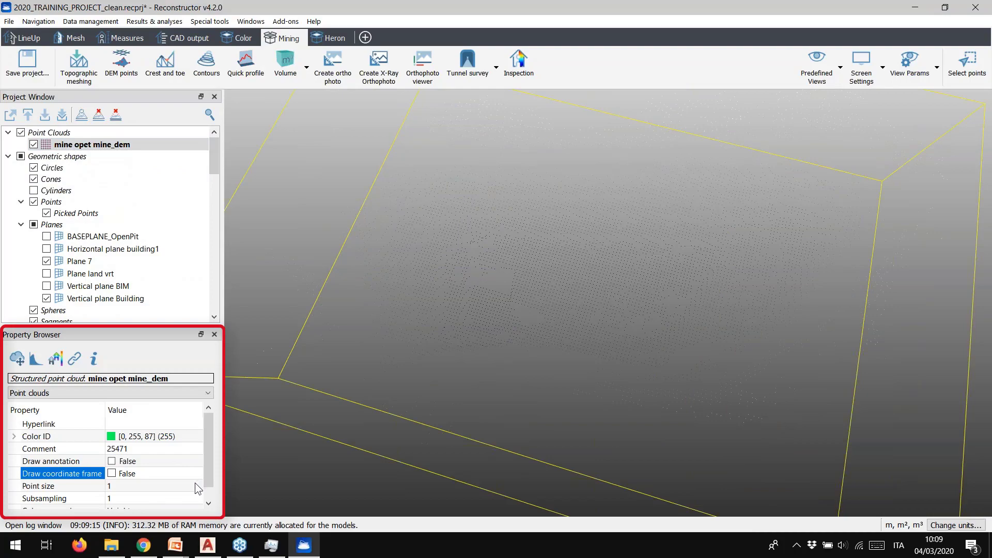
click(190, 486)
double_click(199, 483)
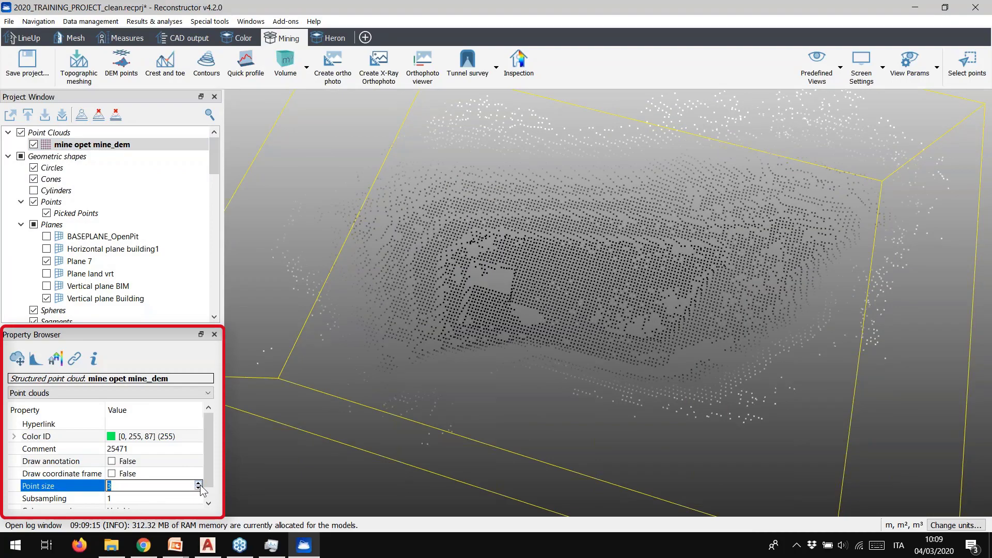
click(199, 483)
click(199, 483)
scroll(578, 320, down, 3)
drag(579, 319, 602, 343)
- Reduce the DEM cloud's point size to 3 and inspect its point grid
click(166, 486)
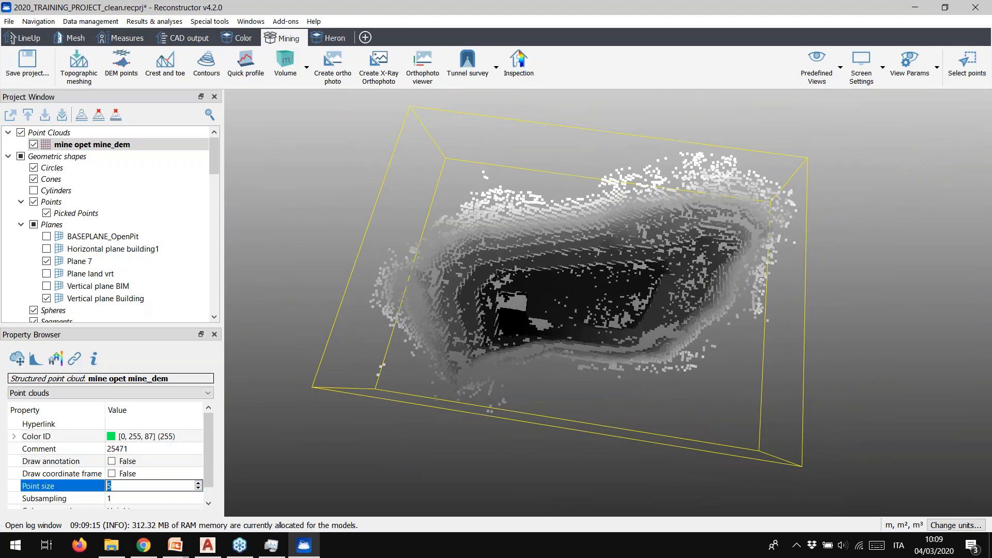
click(199, 488)
click(199, 489)
scroll(626, 354, up, 2)
scroll(628, 352, up, 3)
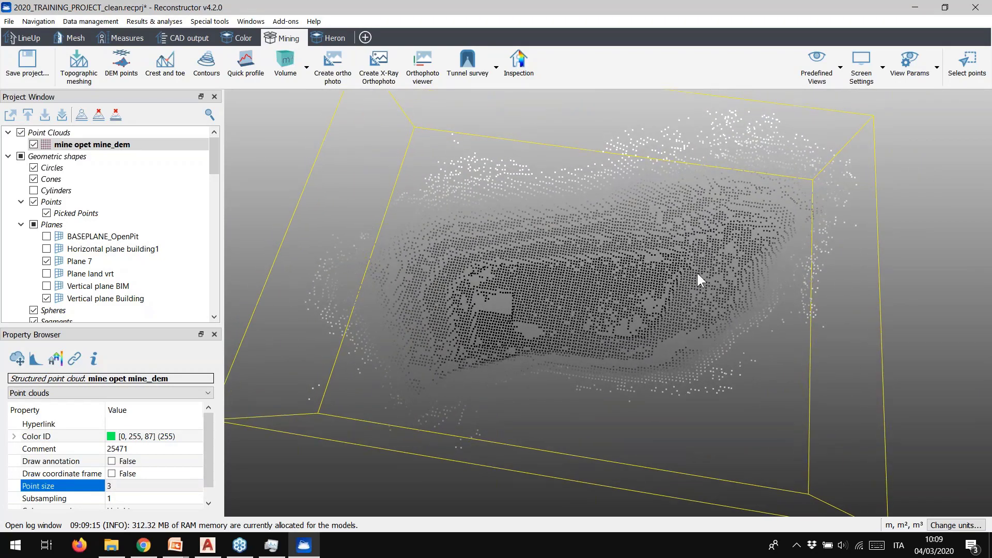
drag(631, 376, 638, 312)
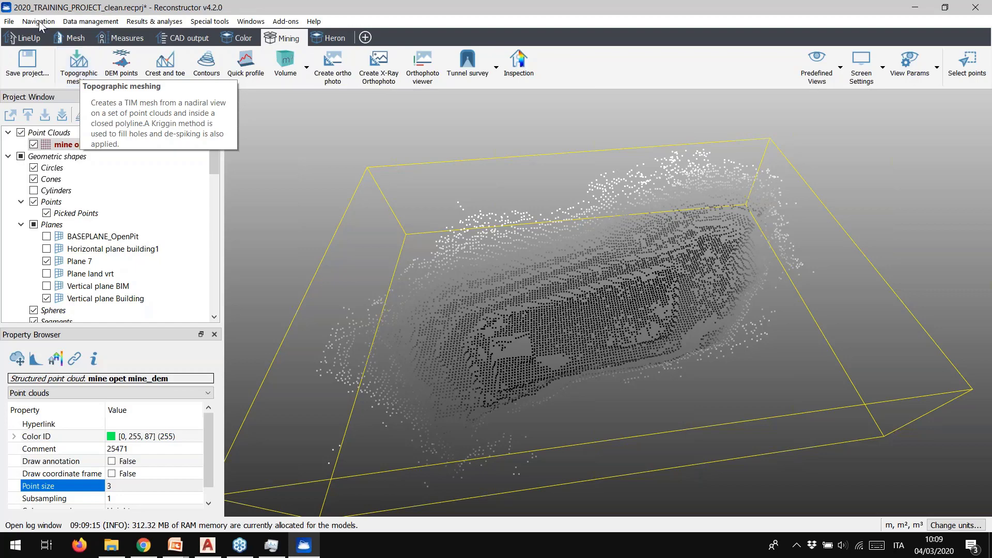
- Hide the mine opet mine_dem cloud and display the AP2-6_5cm point cloud of the open pit
right_click(63, 145)
click(91, 154)
scroll(126, 271, down, 5)
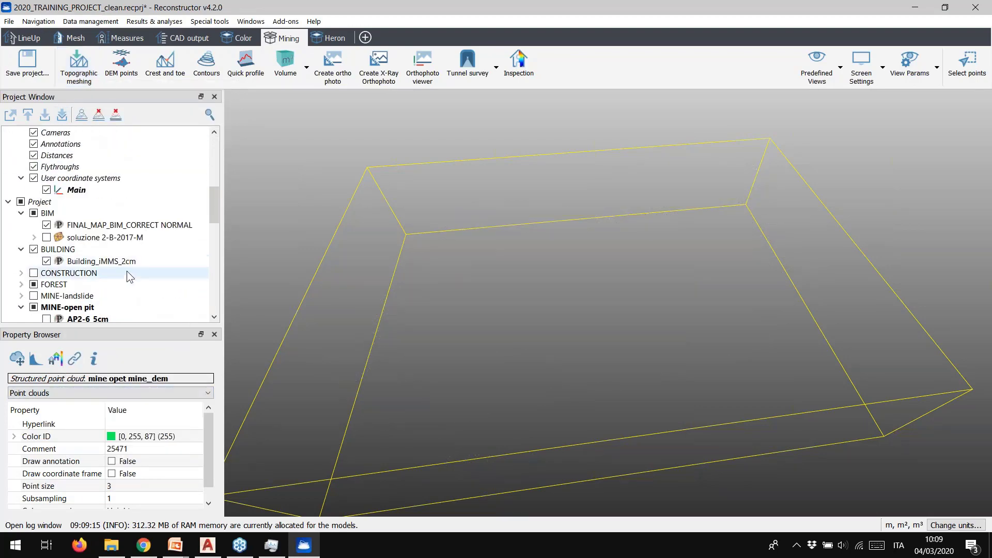
click(64, 252)
click(47, 250)
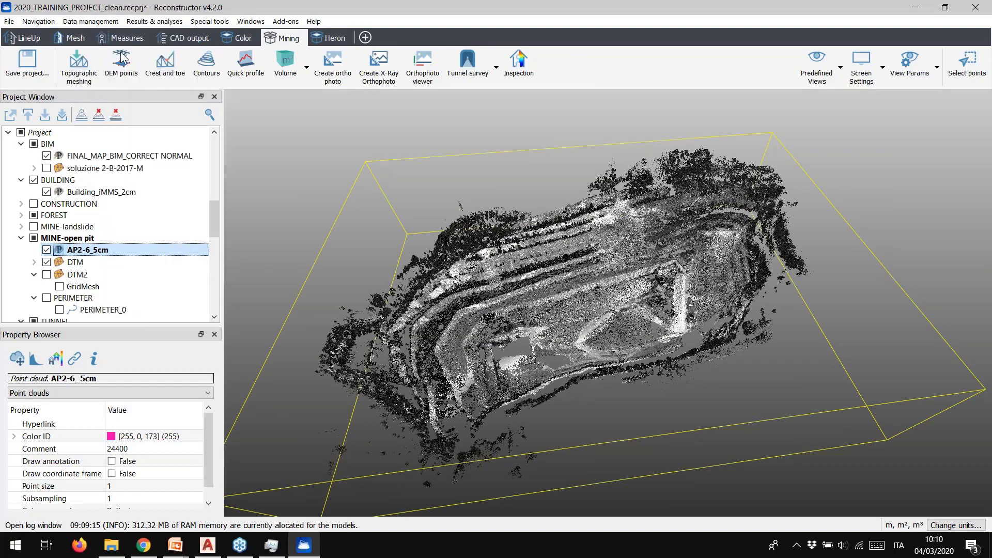
- Display the open pit's DTM mesh instead of the point cloud and inspect its terrain
click(47, 262)
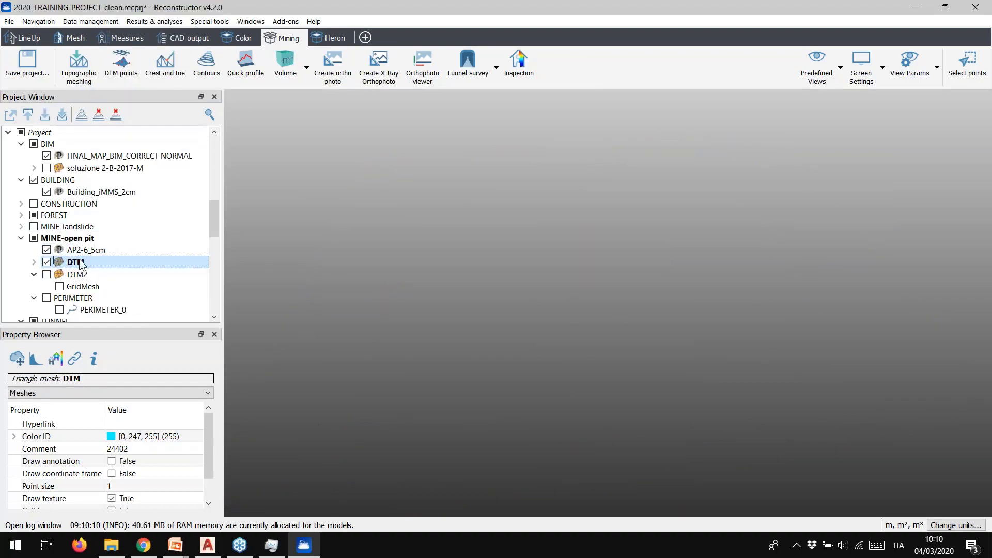
drag(712, 306, 657, 318)
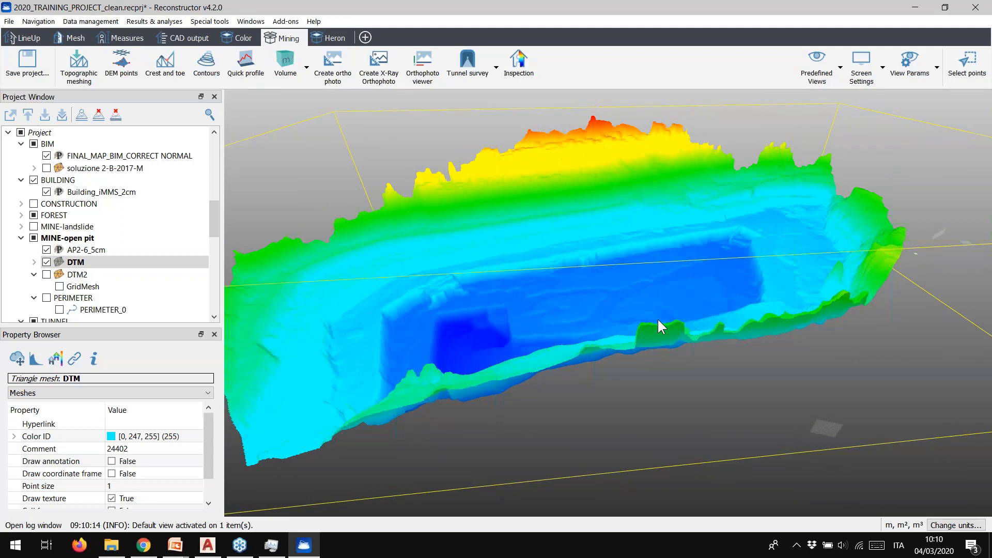
drag(658, 320, 565, 274)
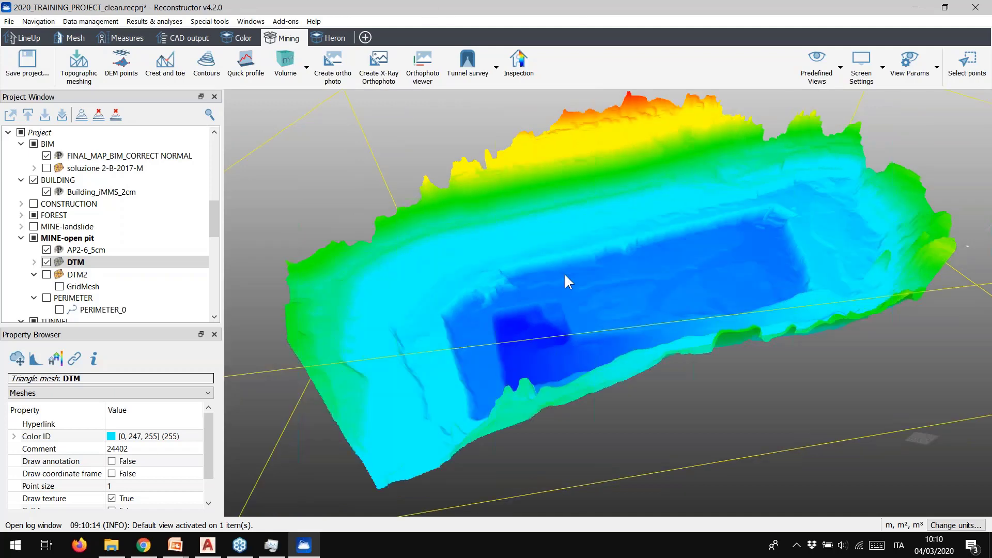
- Start a contours survey on the DTM mesh and name it "Contours survey open pit"
click(203, 76)
click(732, 120)
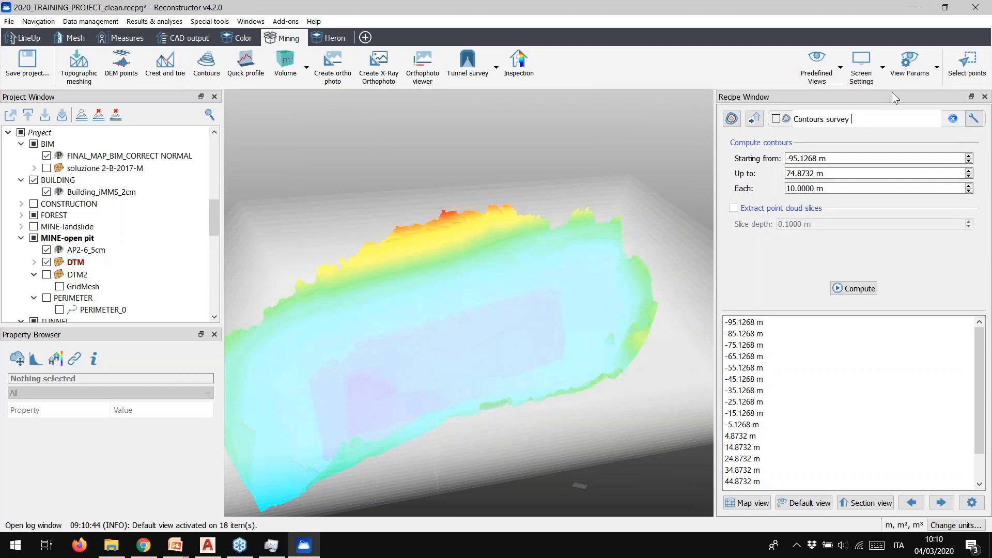
text(open pit)
- Set the starting elevation of the contours to -90 m
click(846, 160)
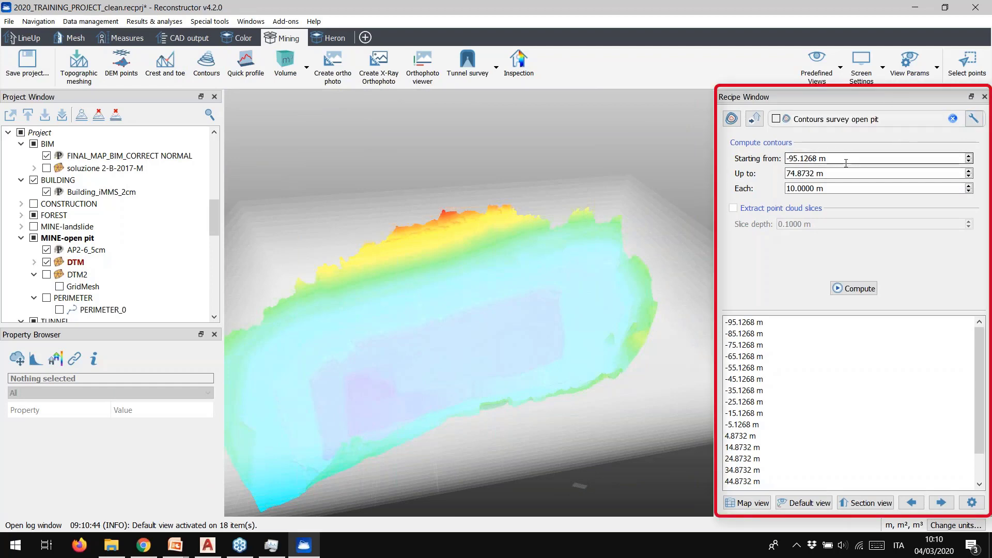
scroll(577, 251, down, 2)
scroll(578, 251, down, 2)
drag(584, 269, 610, 194)
drag(570, 252, 541, 250)
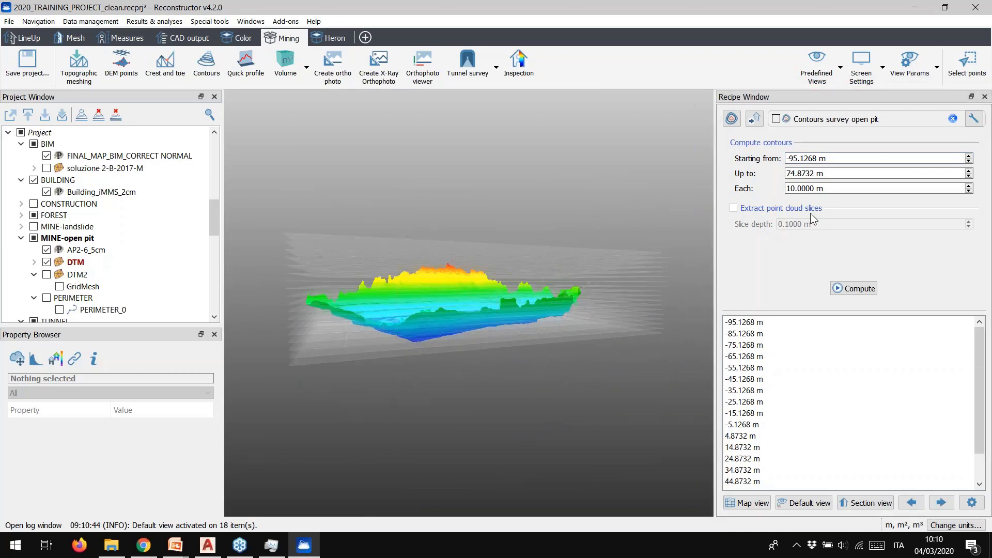
drag(836, 159, 754, 155)
text(-)
mouse_move(902, 78)
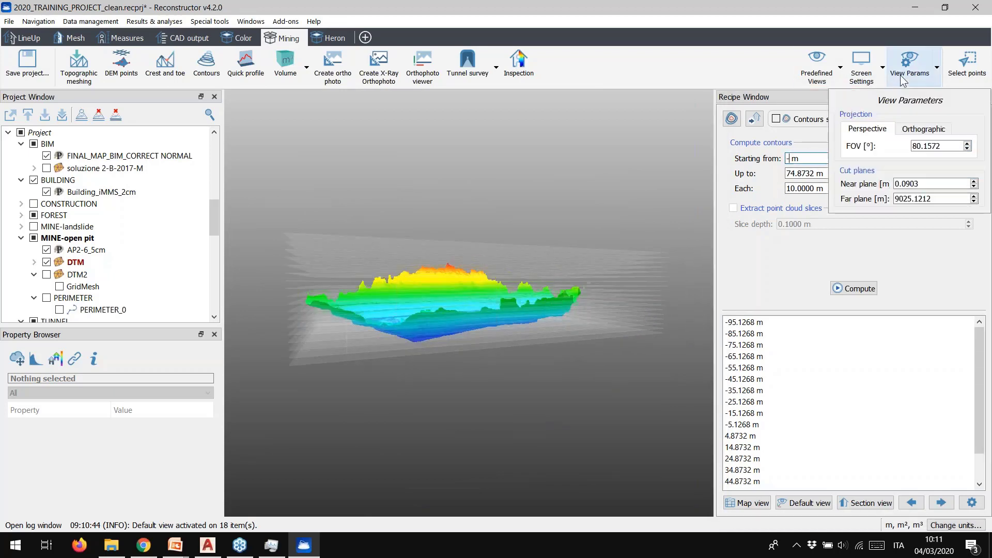
text(90)
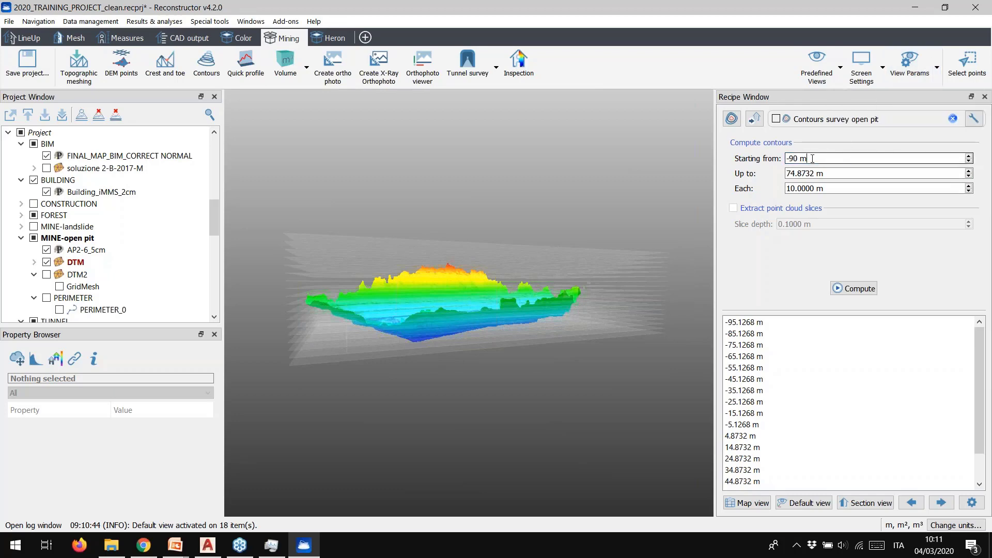
key(Tab)
- Set the upper contour elevation to 0 m and the interval between contours to 20 m
mouse_move(813, 85)
text(0)
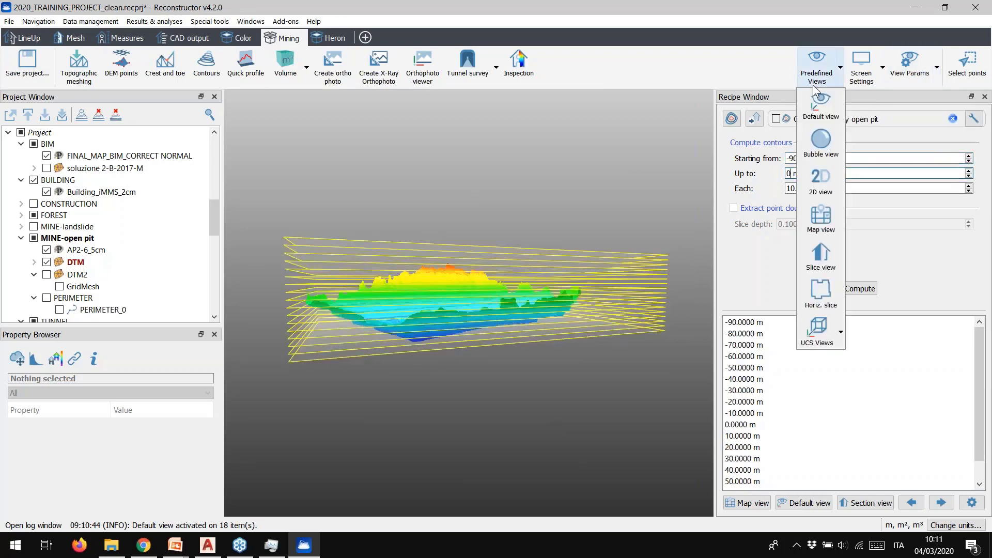
click(897, 159)
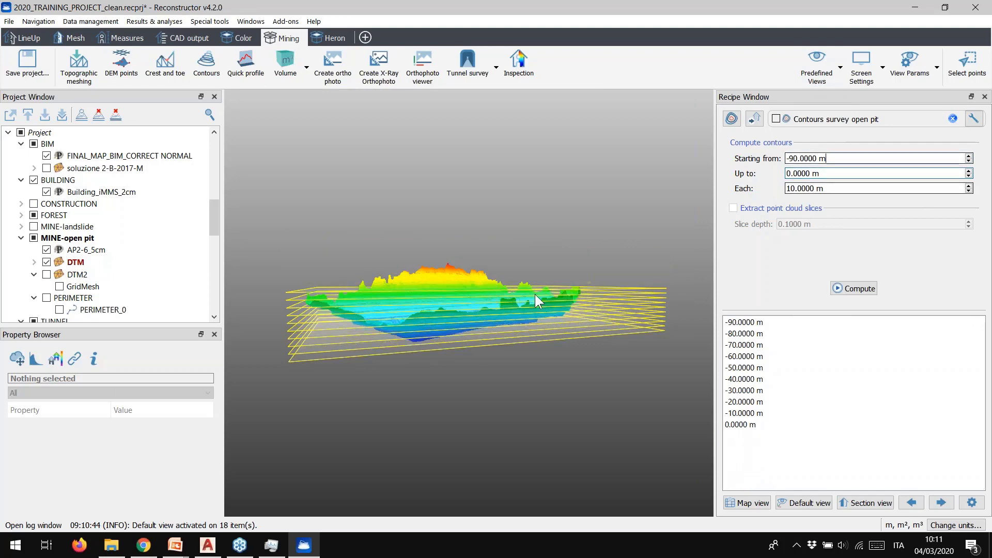
scroll(534, 293, up, 2)
scroll(534, 294, down, 2)
drag(533, 300, 548, 365)
drag(795, 188, 785, 191)
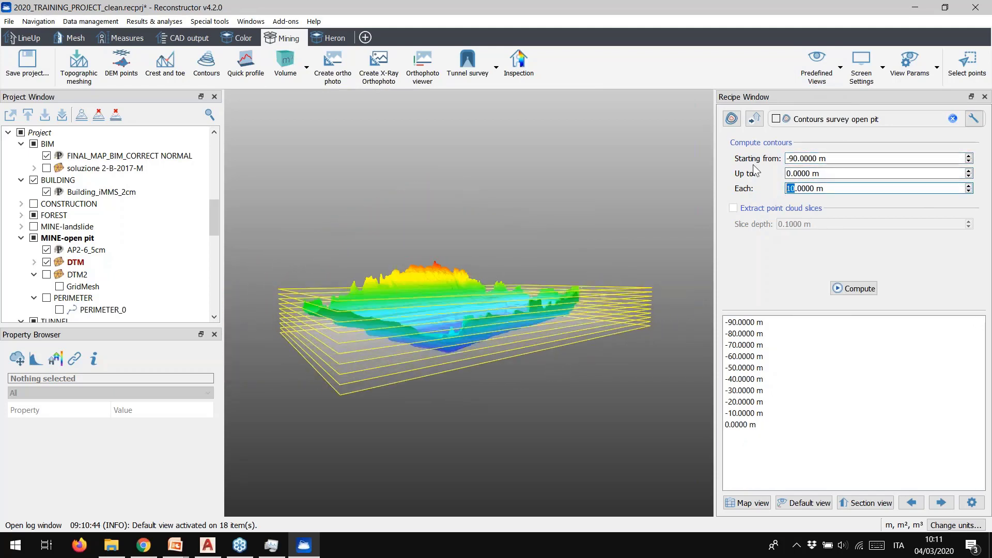
text(2)
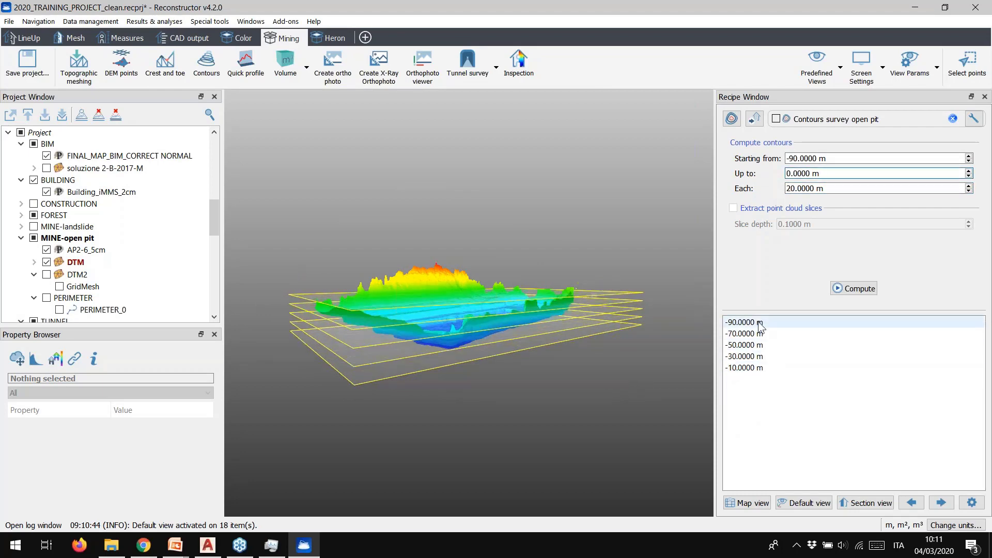
- Compute the contours for DTM and DTM2, and examine the -90 m section in the section viewer
click(860, 503)
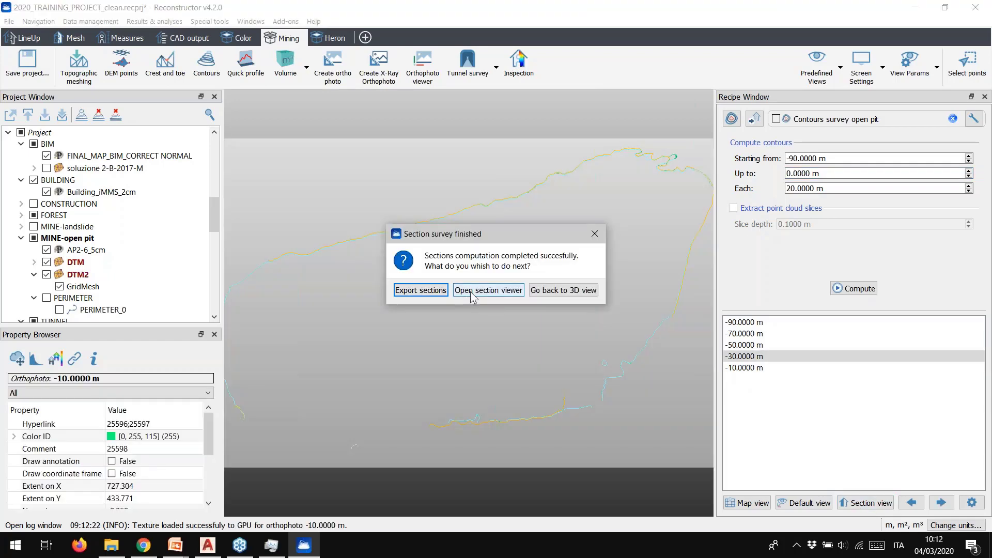
click(470, 290)
scroll(471, 278, up, 1)
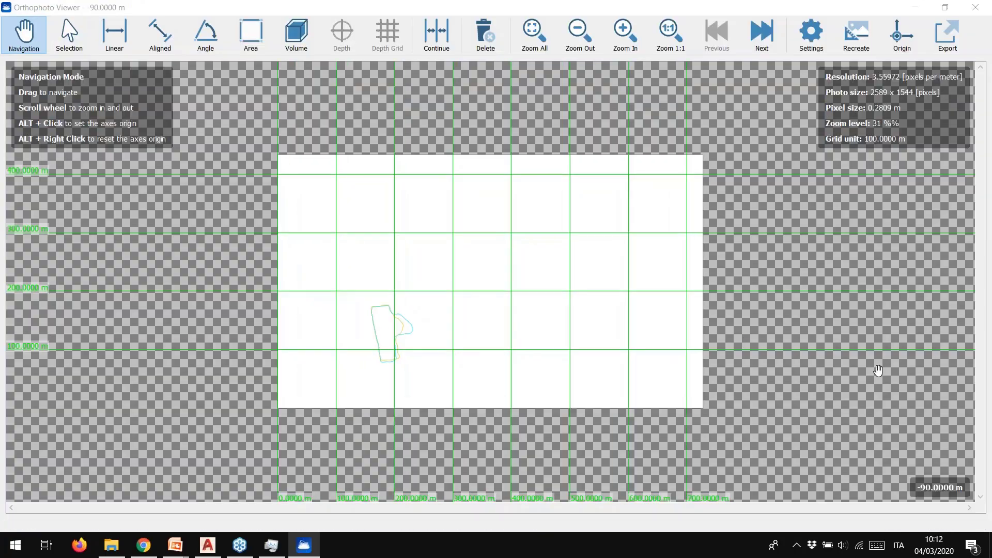
scroll(416, 347, up, 1)
scroll(413, 345, up, 1)
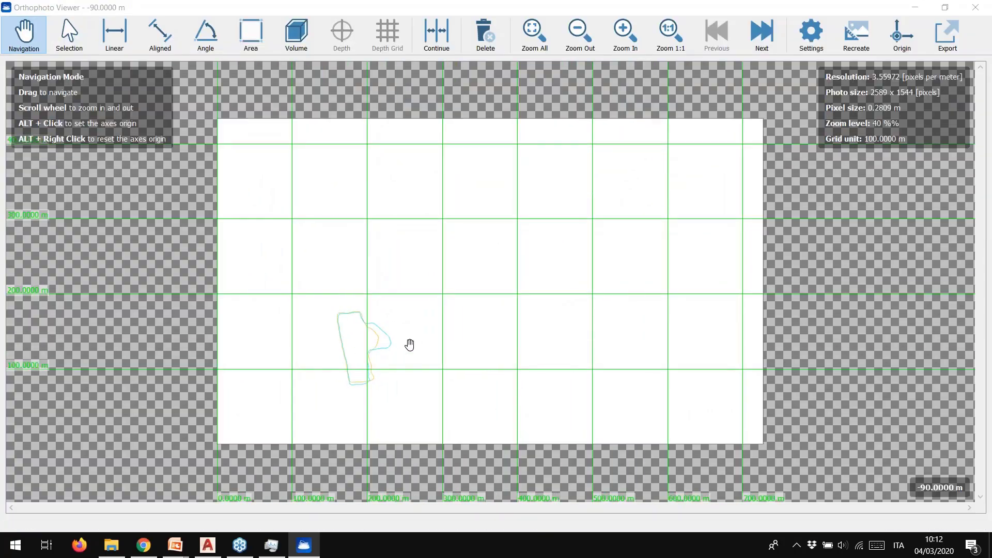
scroll(390, 354, up, 1)
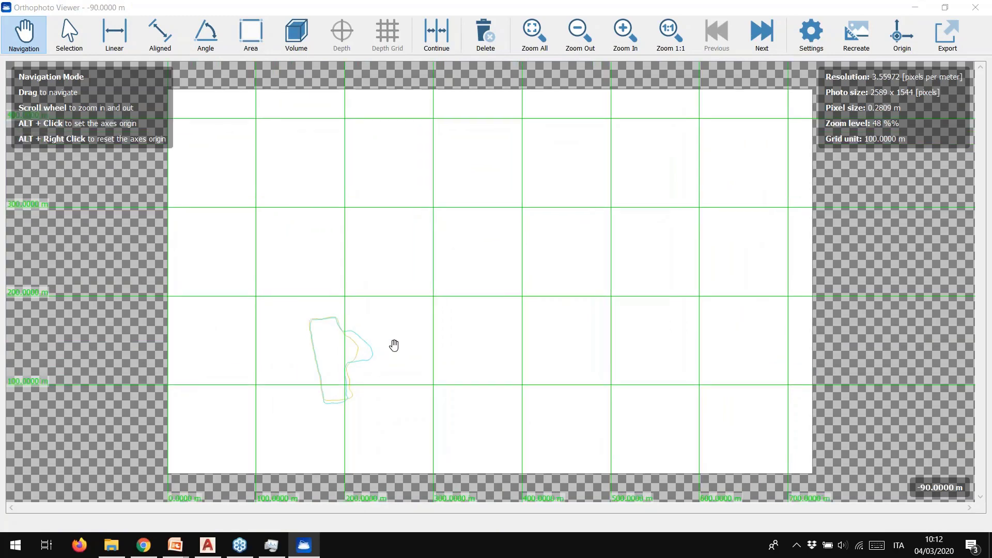
scroll(383, 368, up, 1)
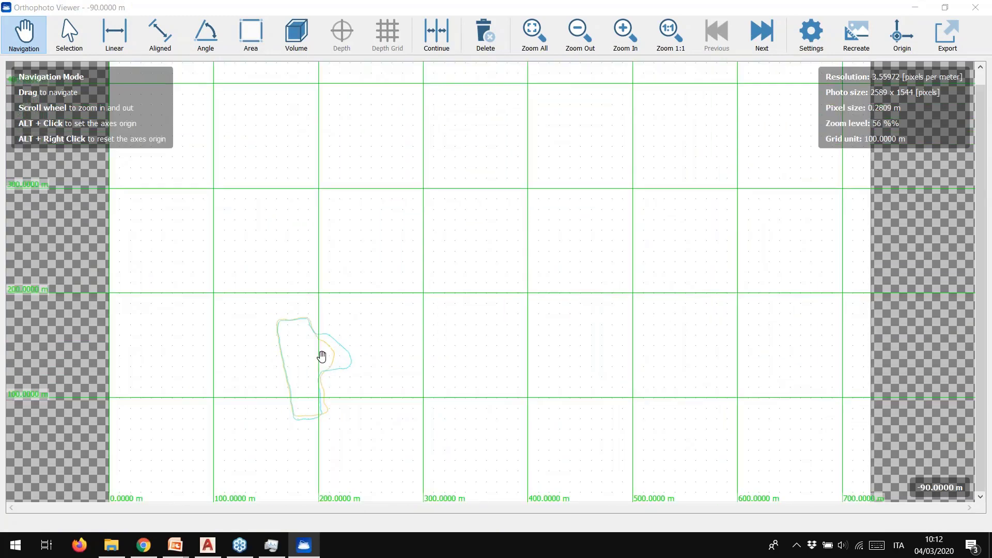
- Review the -70 m, -50 m and -30 m contour sections one after another, and close the section viewer
click(763, 33)
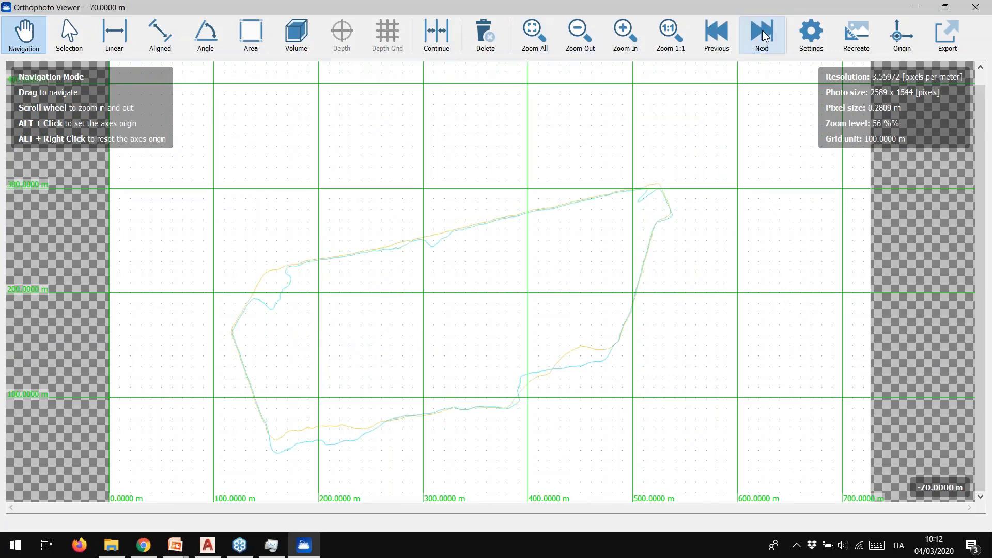
click(761, 30)
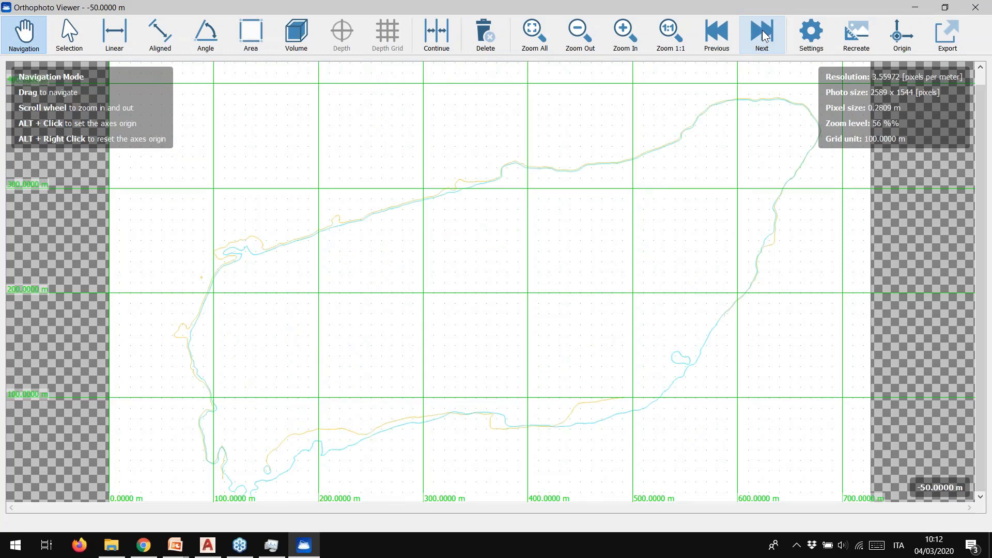
click(762, 30)
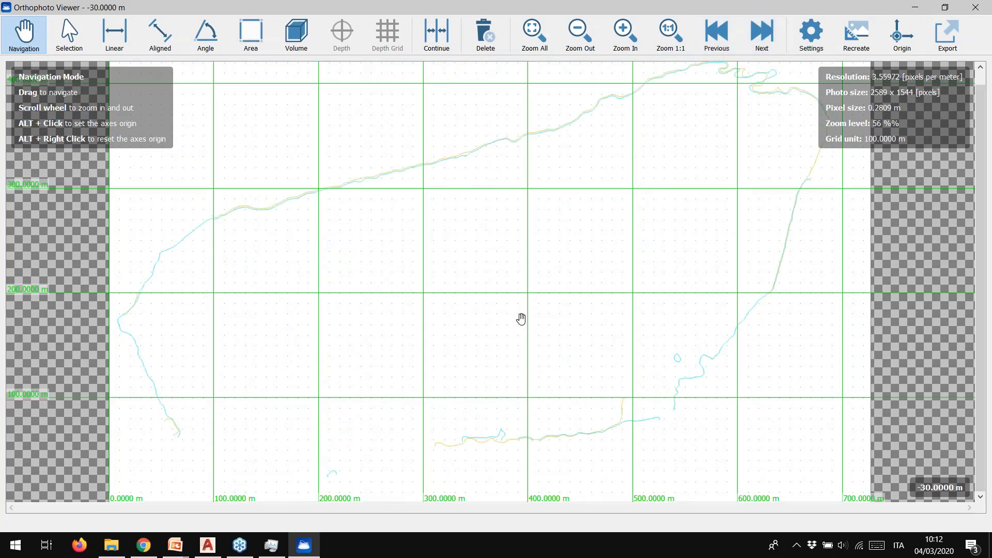
click(975, 8)
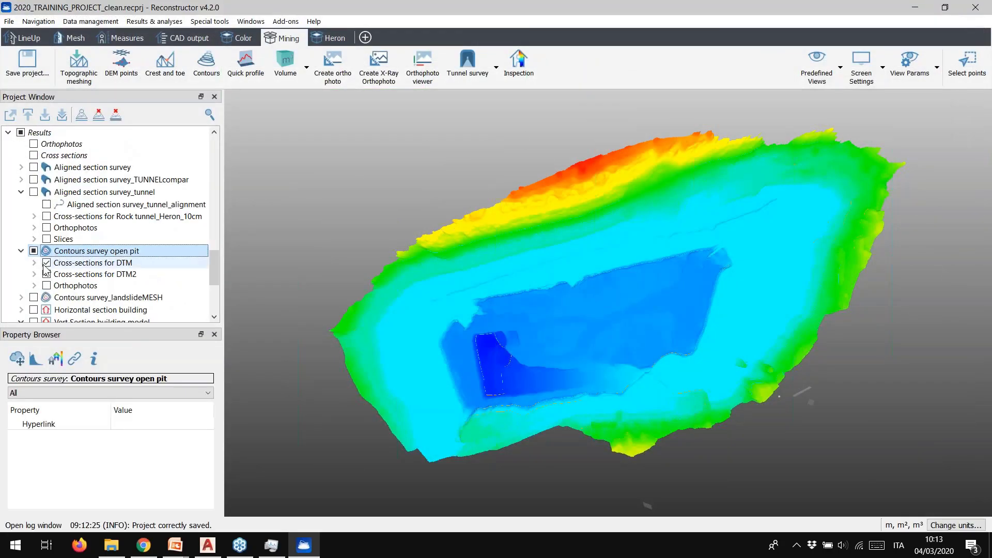
- Display the cross-sections for DTM2 from the Contours survey open pit results
click(47, 274)
scroll(39, 269, down, 1)
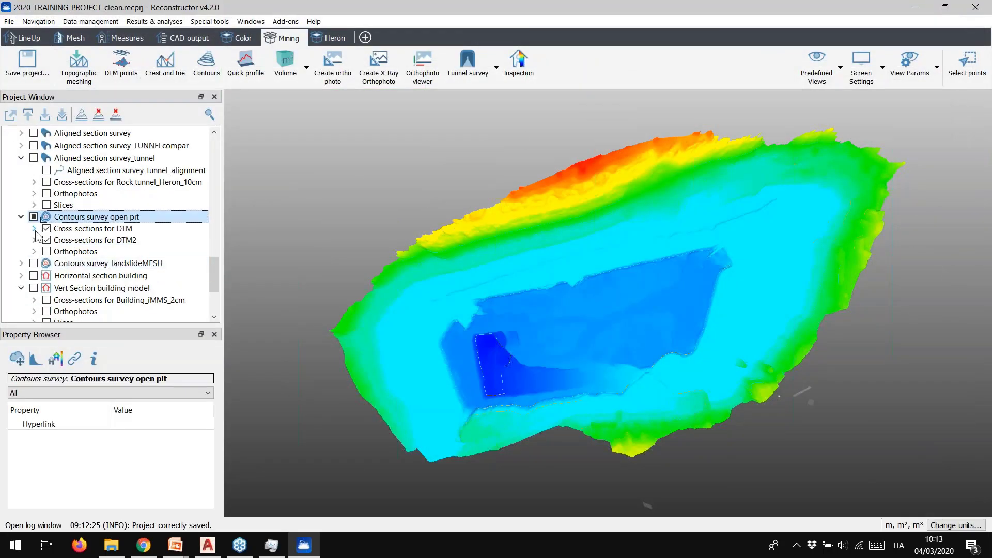
- Expand the DTM and DTM2 cross-sections and the orthophotos of the Contours survey open pit to examine their elevation lists
click(34, 229)
scroll(35, 259, down, 1)
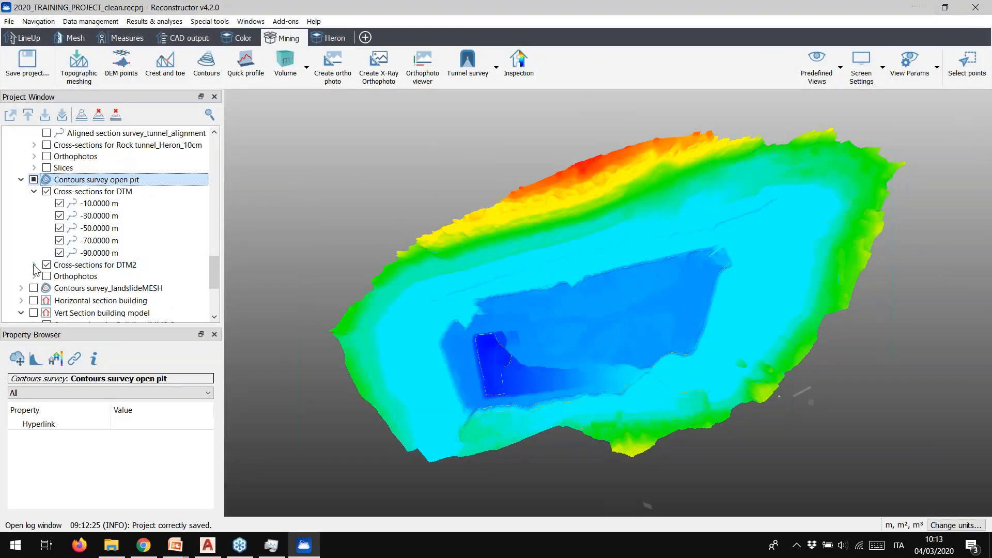
click(34, 264)
scroll(35, 264, down, 3)
click(34, 231)
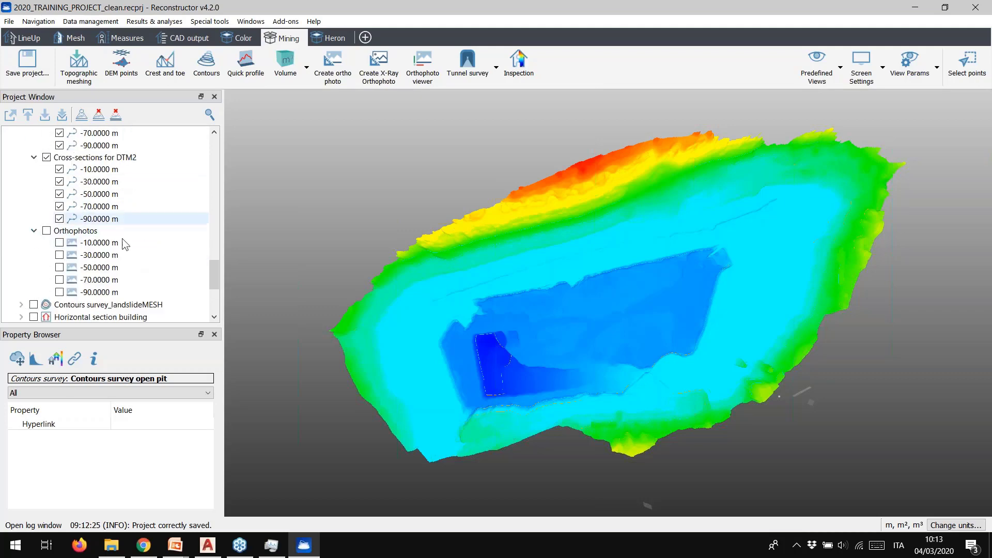
- Open the DTM mesh of the open pit for editing and start its crest and toe extraction
scroll(149, 185, up, 5)
click(151, 157)
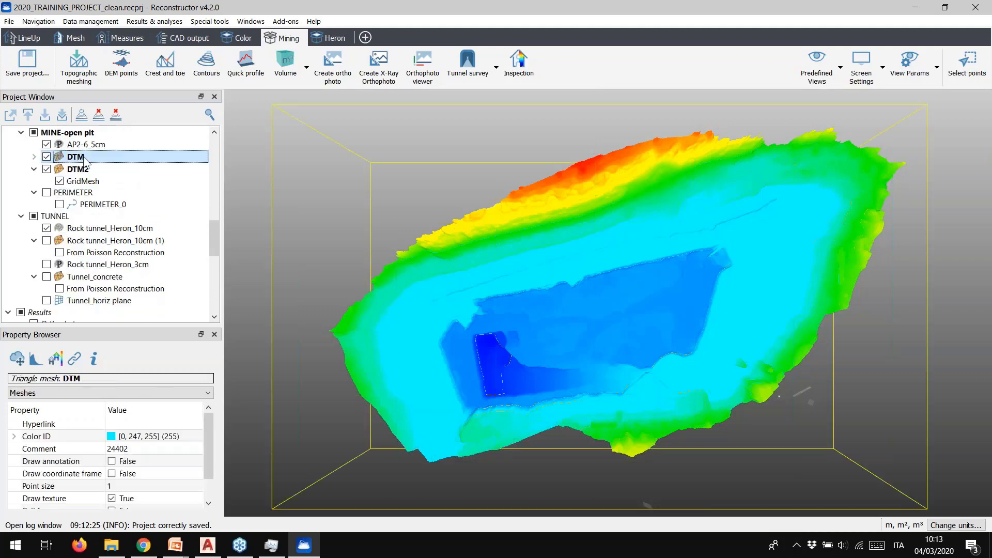
click(164, 65)
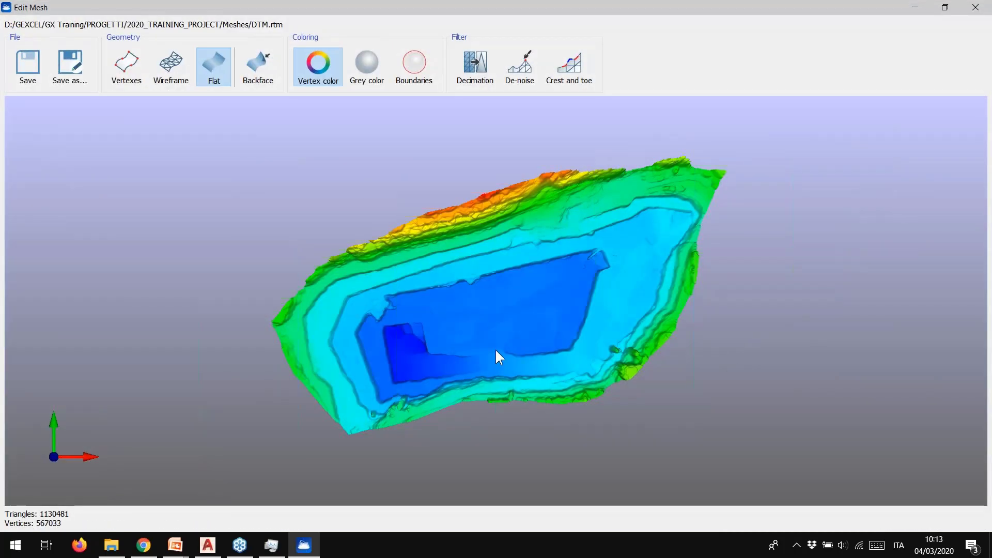
scroll(509, 349, up, 3)
drag(528, 347, 532, 294)
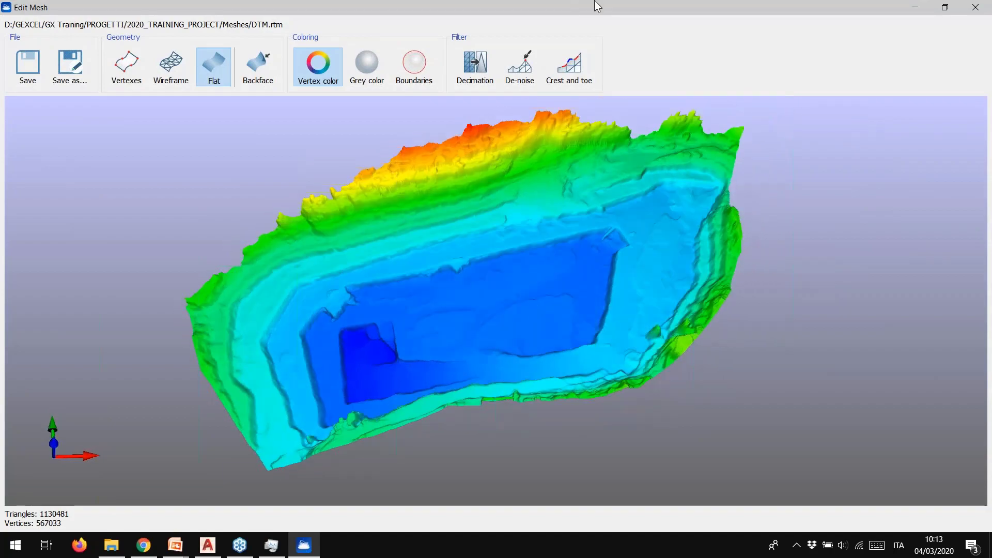
click(570, 74)
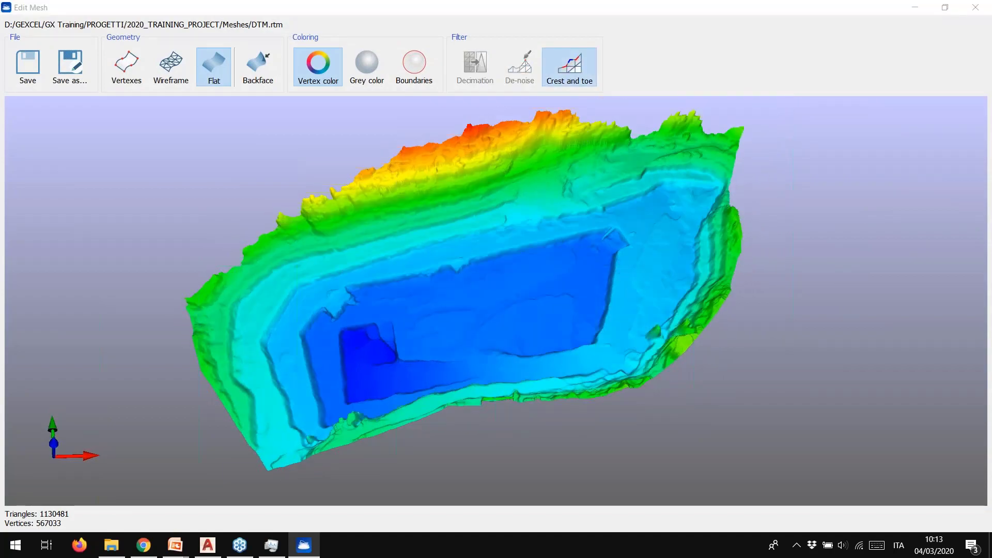
- Raise the curvature filter threshold to about two thirds of its range to keep only the pronounced edges
drag(598, 268, 604, 205)
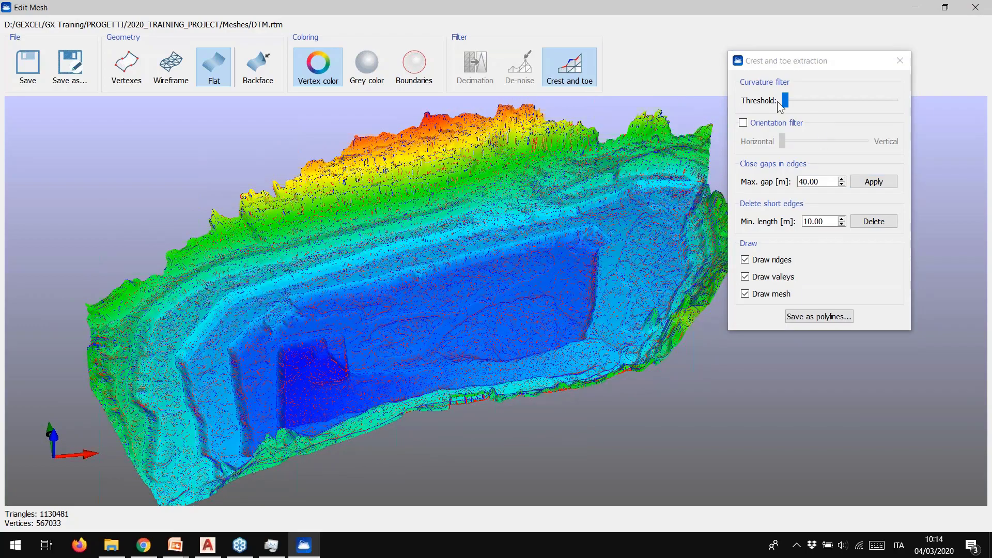
drag(786, 100, 892, 111)
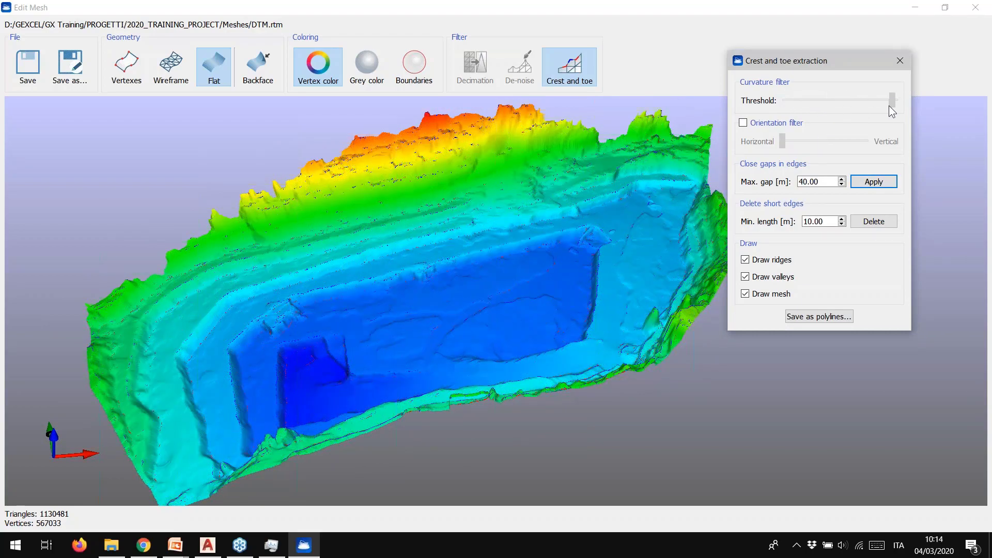
scroll(504, 247, up, 6)
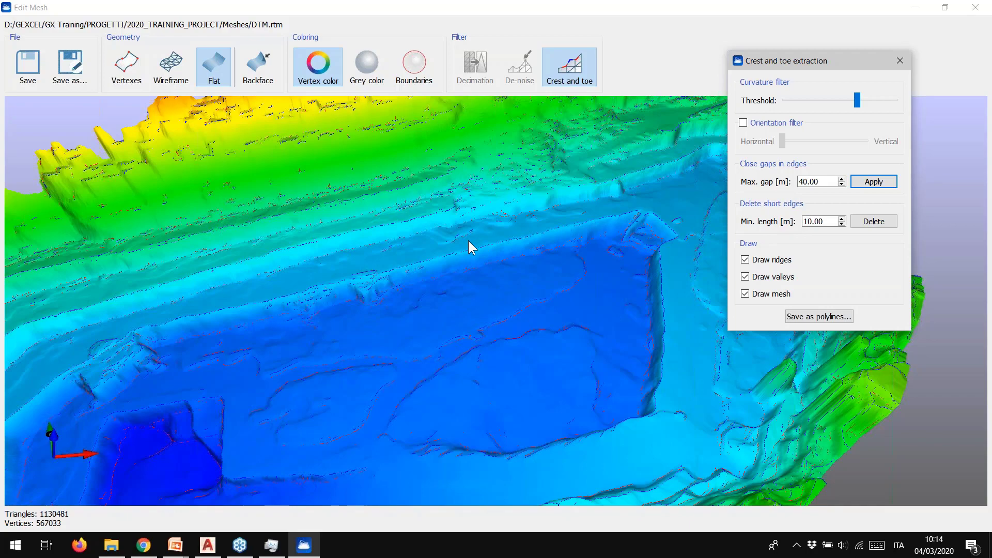
- Close edge gaps using a maximum gap of 20 m, and hide the mesh to show only ridges and valleys
double_click(811, 181)
key(Return)
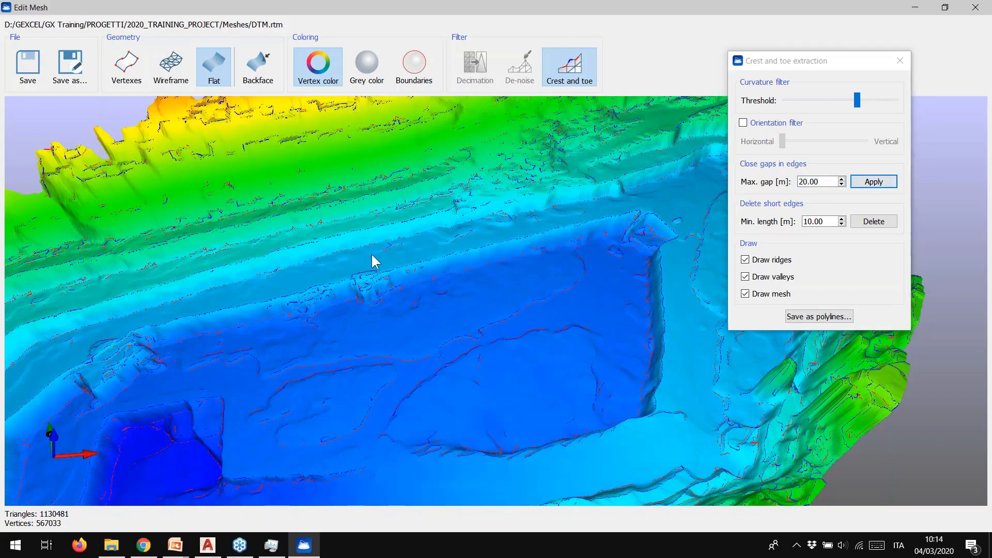
scroll(451, 234, down, 2)
scroll(452, 234, up, 2)
click(744, 294)
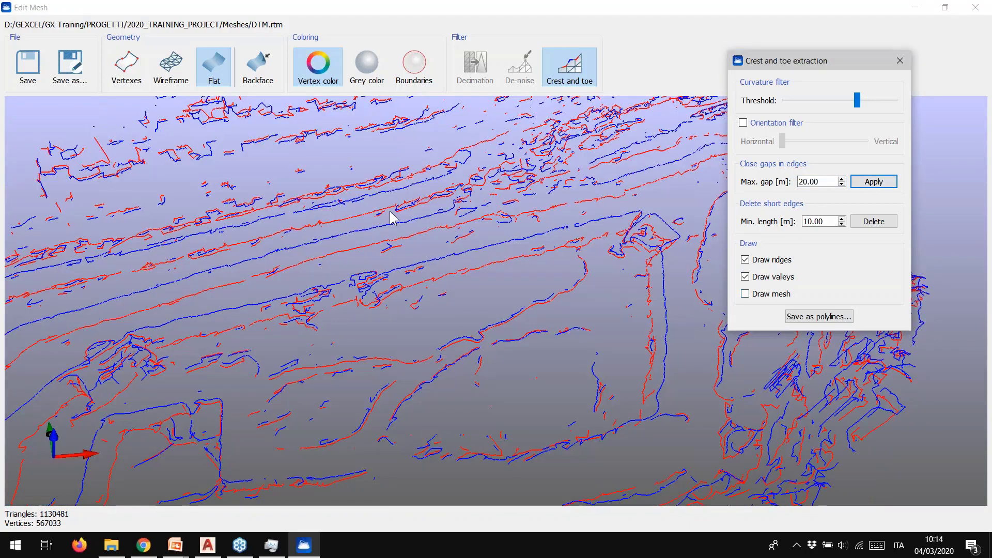
scroll(339, 299, down, 3)
- Save the extracted ridges and valleys as polylines, and close the extraction and mesh editing windows
click(819, 316)
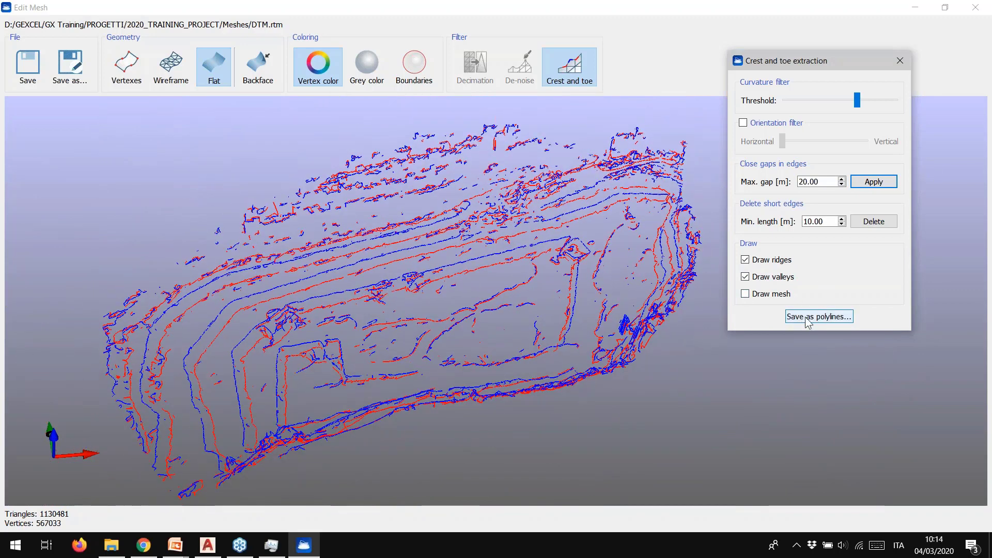
click(866, 217)
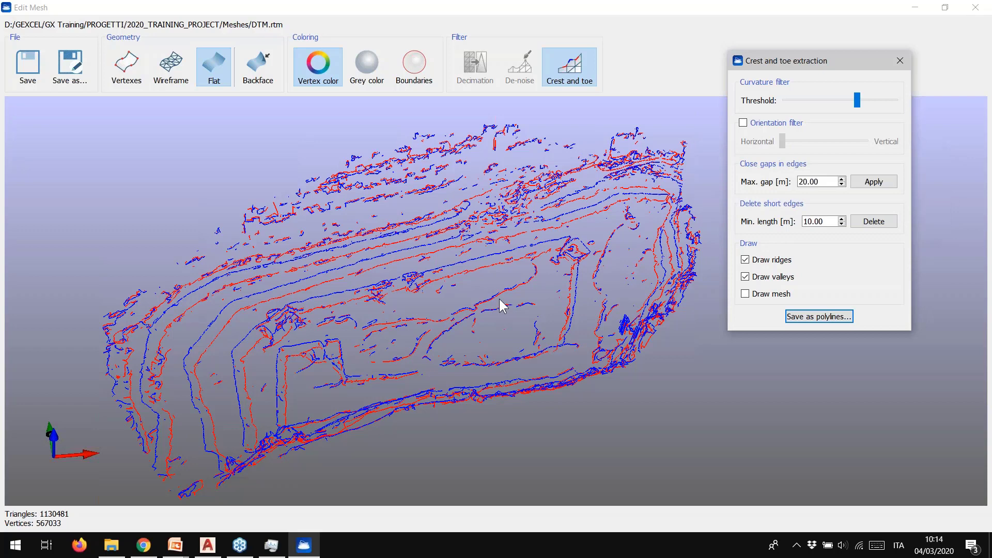
click(902, 61)
click(976, 7)
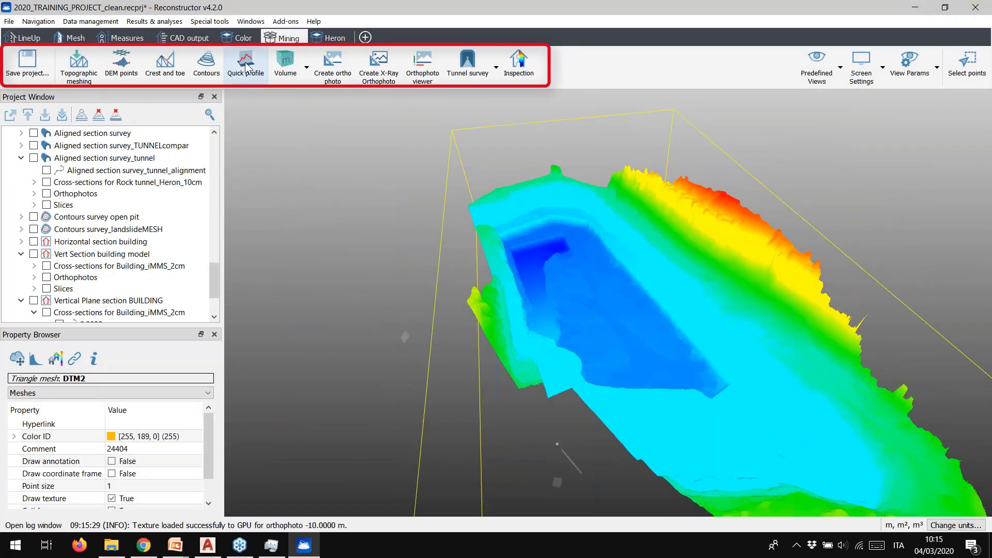
- Create a quick profile survey and pick a profile line about 254 m wide across the pit on DTM2
click(246, 66)
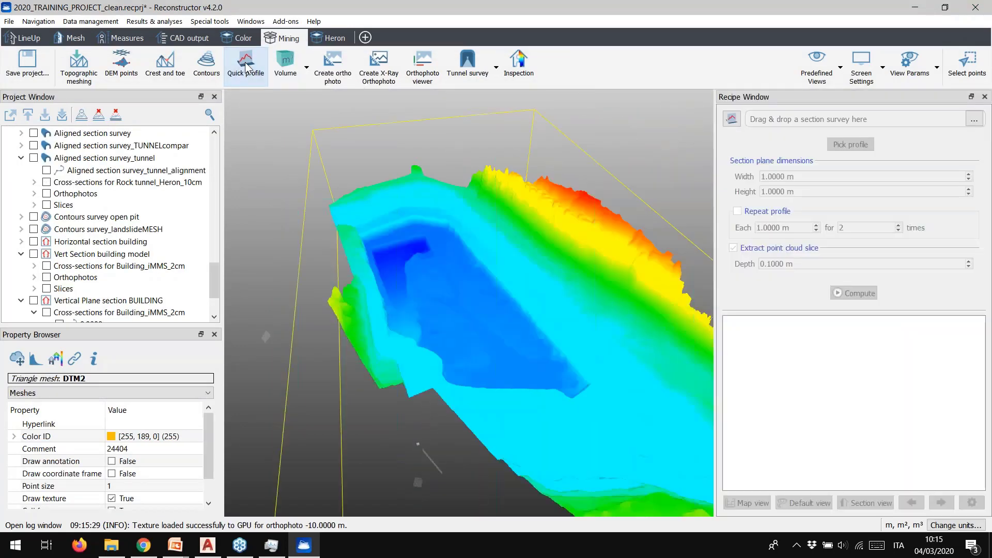
click(732, 120)
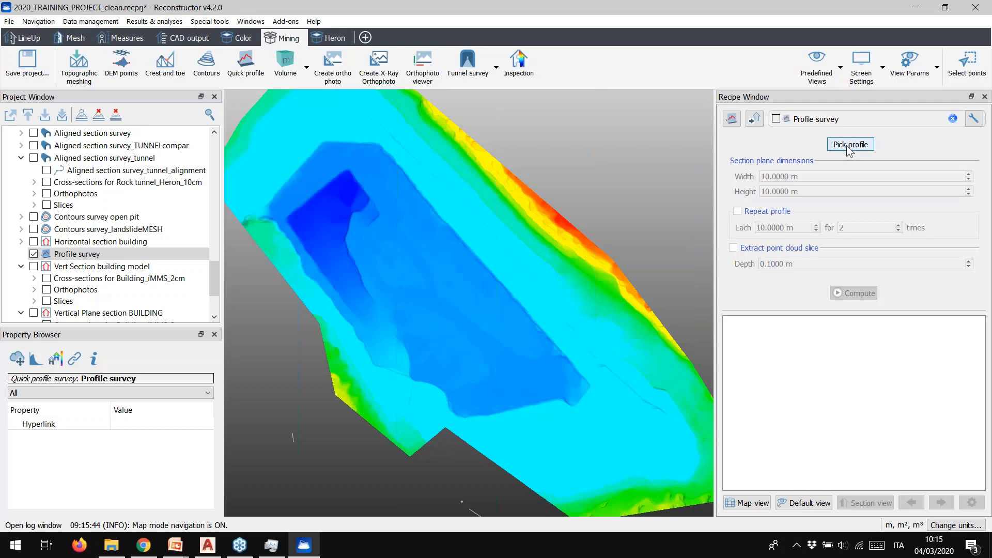
click(849, 147)
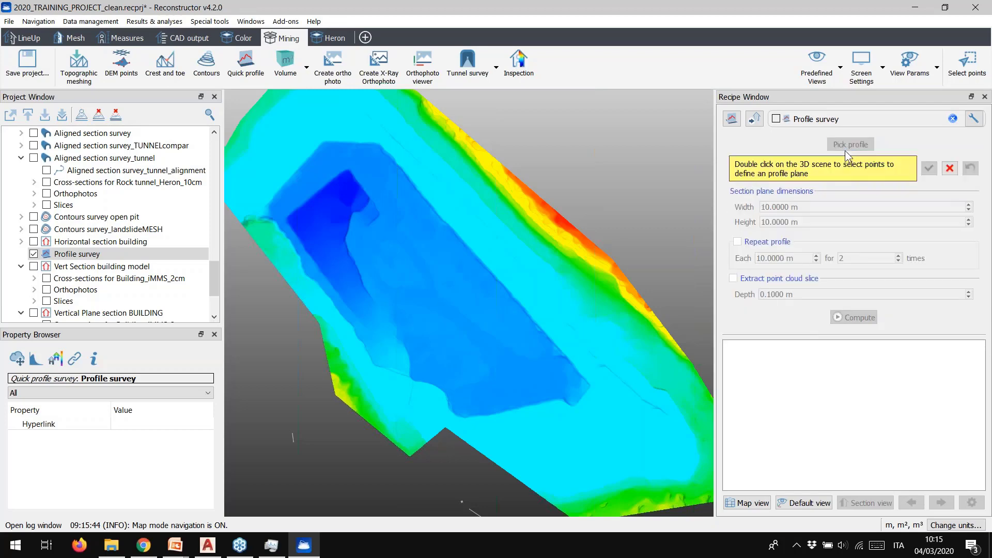
double_click(365, 360)
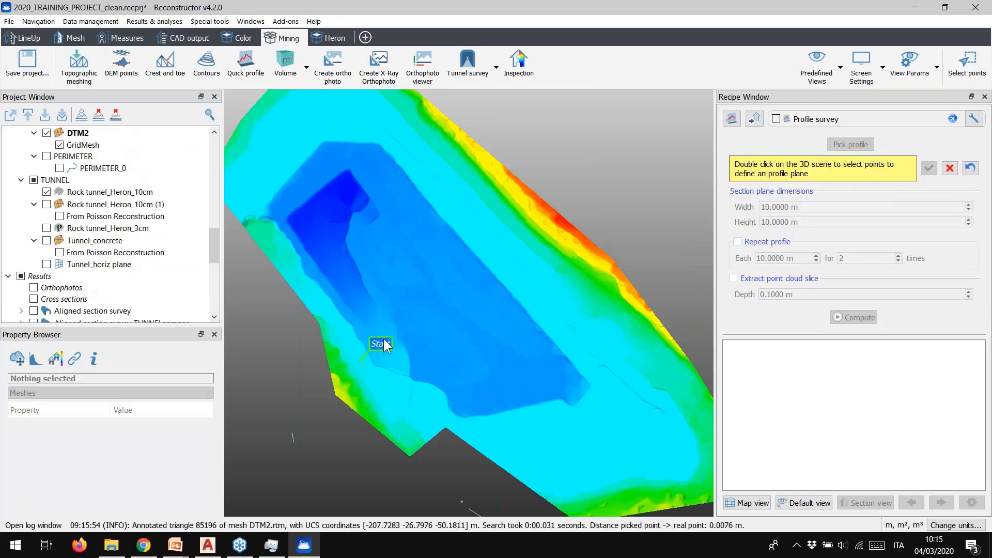
double_click(532, 236)
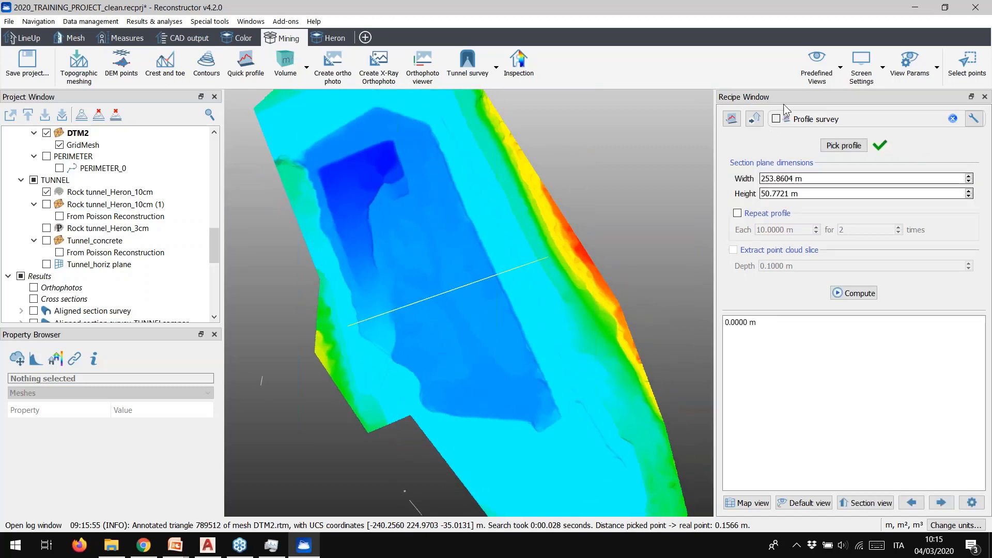
- Repeat the profile each 10 m for 4 times, and compute the cross-sections
click(812, 504)
drag(565, 373, 560, 159)
click(738, 213)
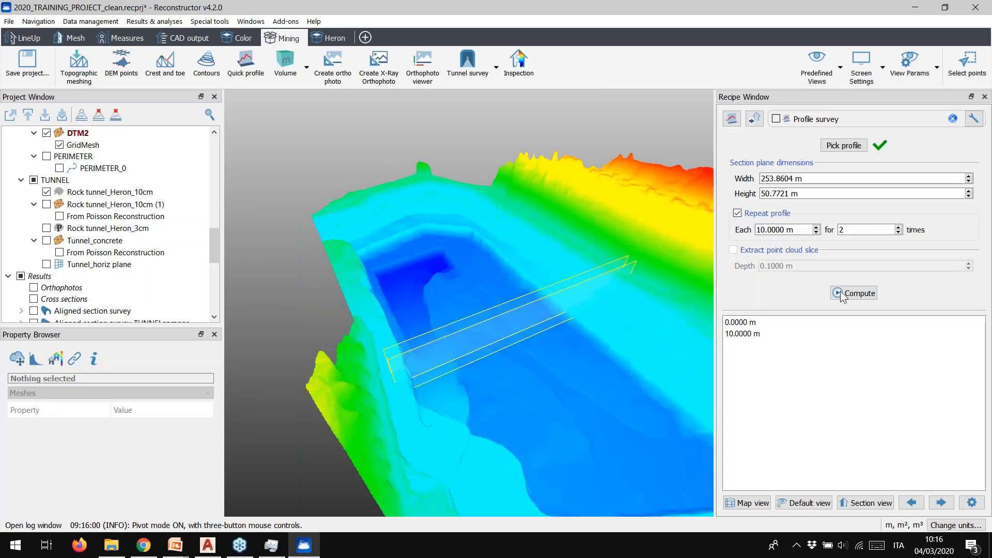
click(899, 227)
click(899, 227)
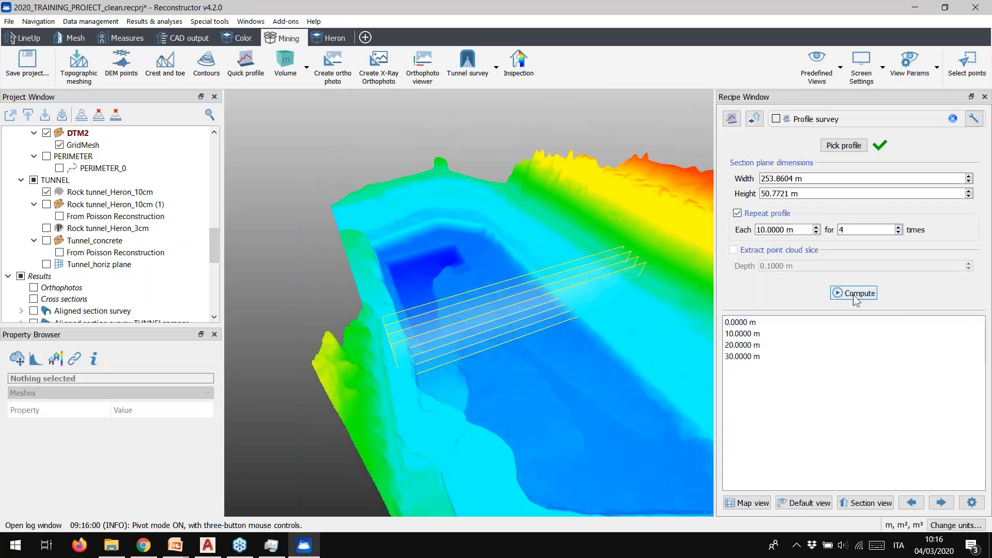
click(855, 293)
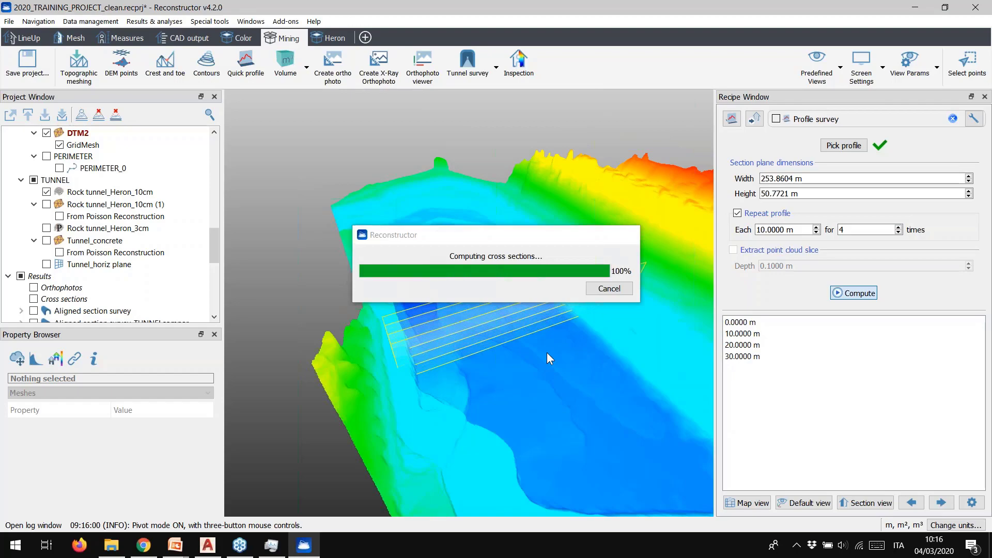
- Review the computed profile sections in the orthophoto viewer, starting with the 0 m section, and close the viewer
click(481, 291)
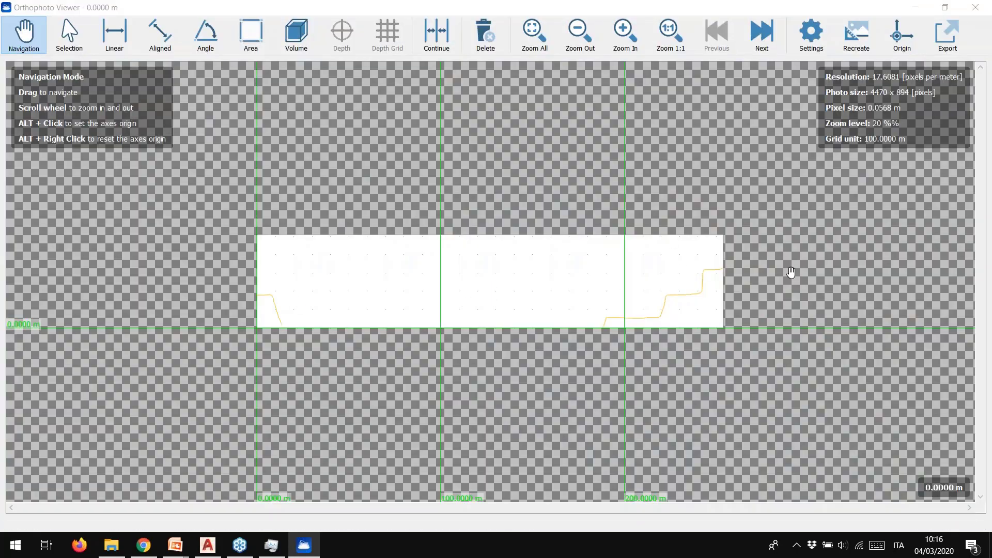
click(762, 33)
click(978, 9)
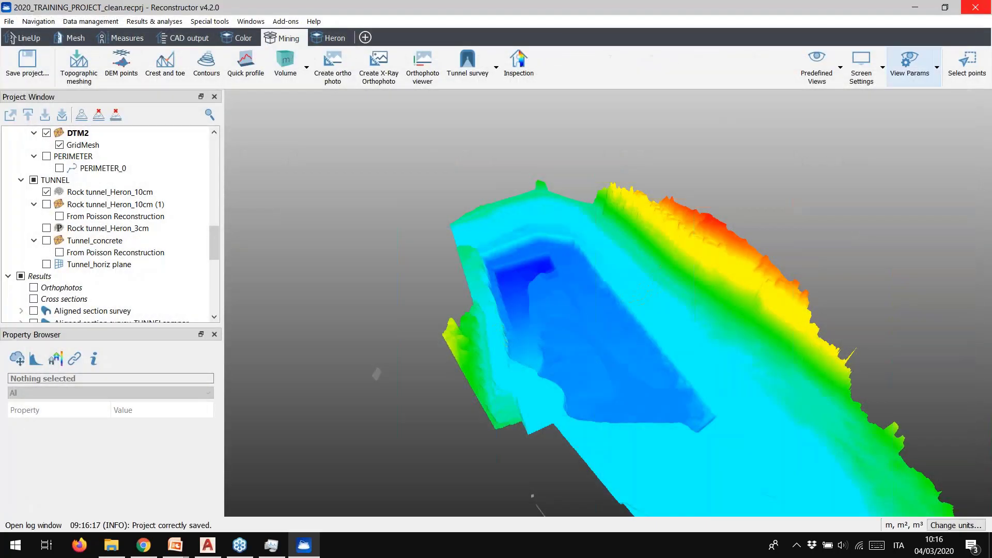
- Start a volume calculation from a plane and assign DTM2 as the selected mesh
scroll(597, 277, down, 6)
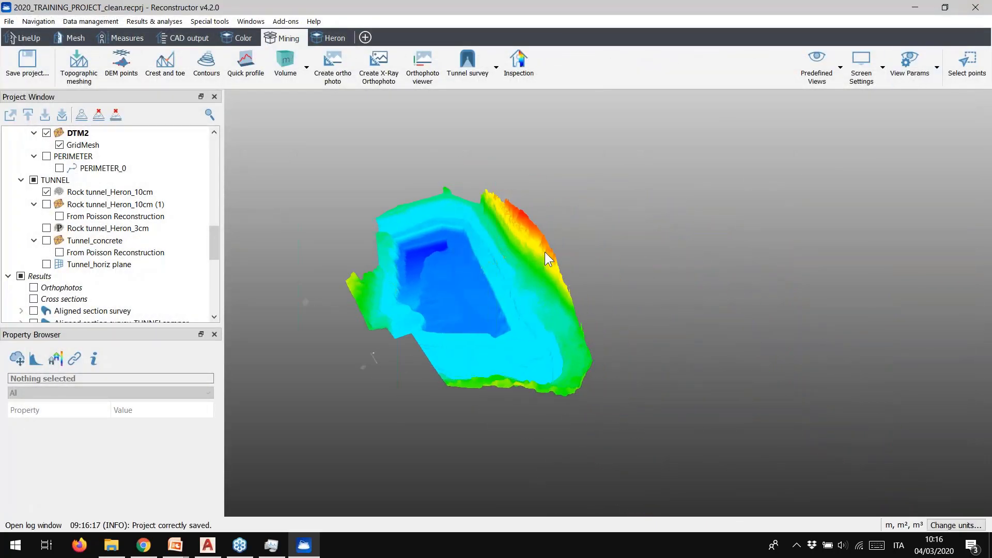
scroll(545, 252, up, 6)
scroll(619, 262, up, 3)
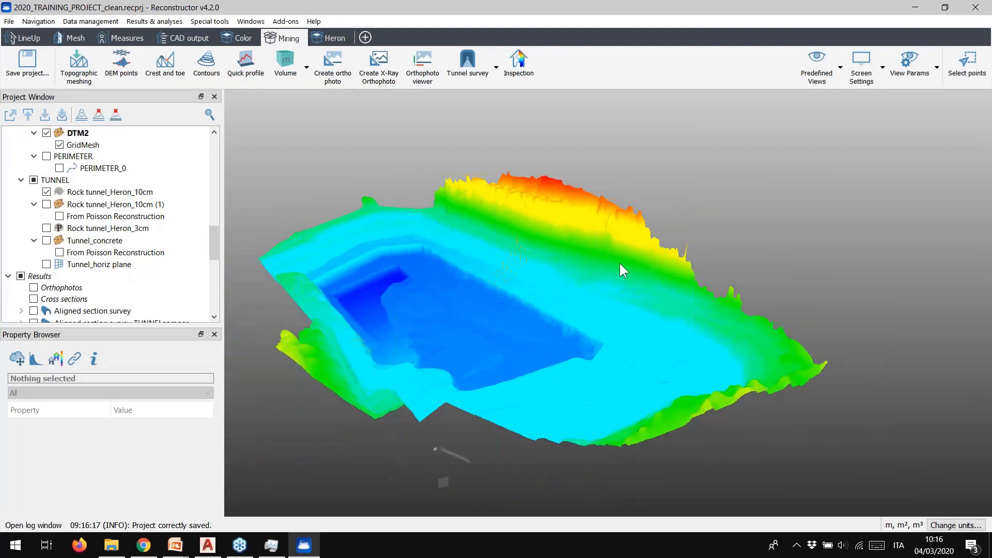
click(291, 68)
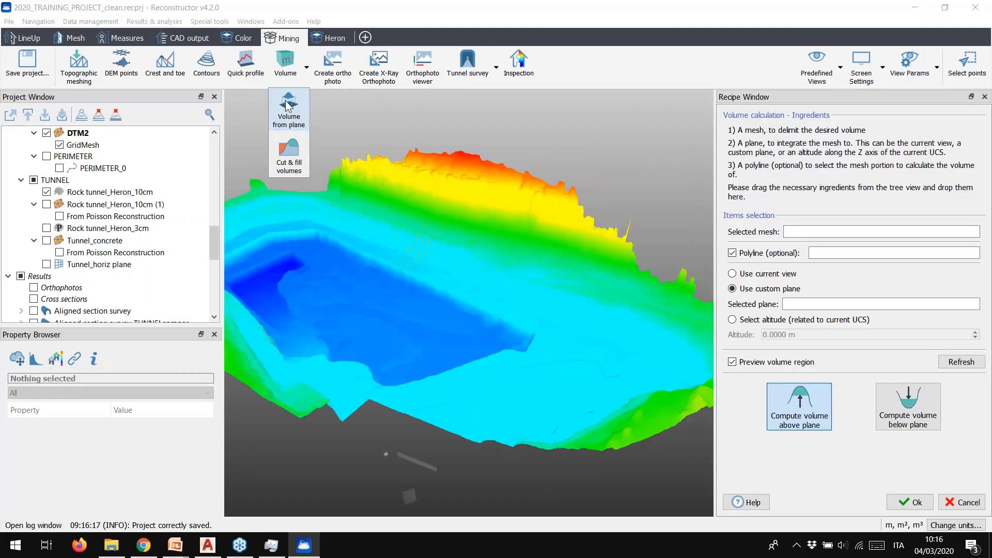
drag(455, 284, 461, 240)
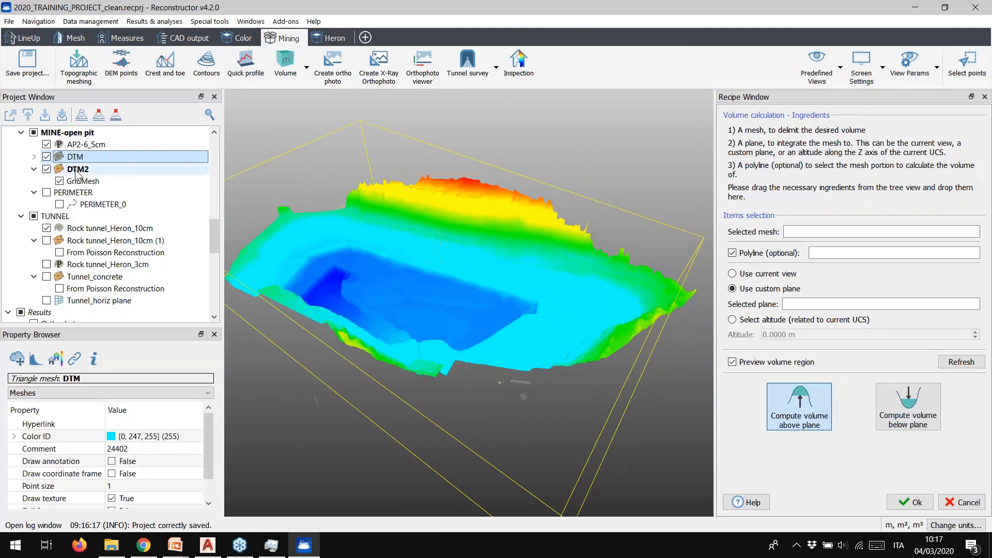
click(79, 169)
drag(80, 173, 818, 233)
drag(817, 233, 817, 232)
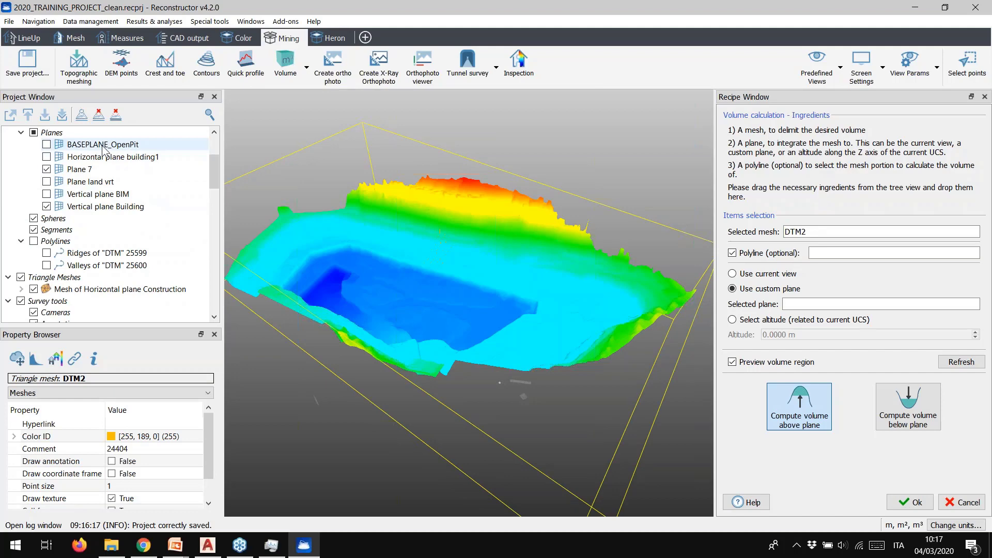
- Display the BASEPLANE_OpenPit plane and inspect its position beneath the pit mesh
click(103, 147)
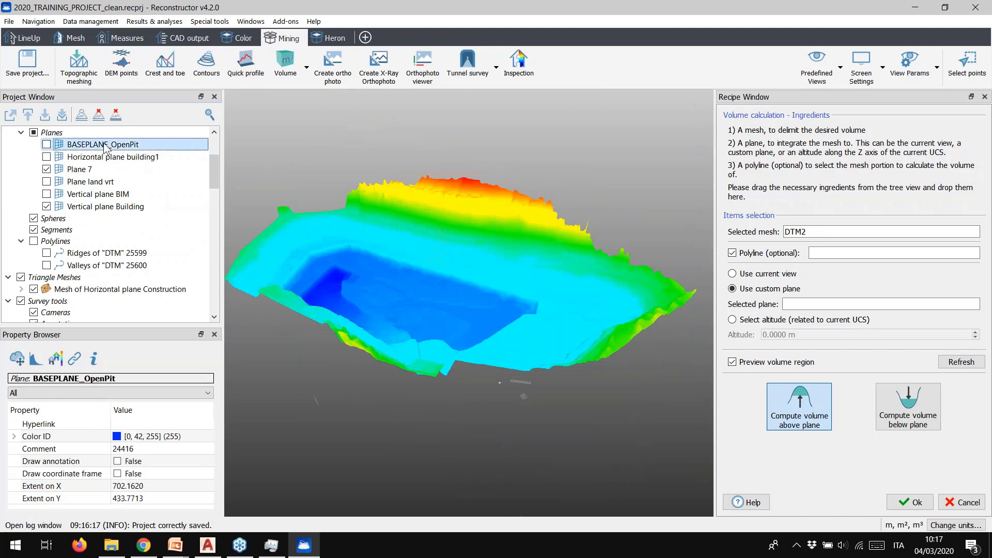
click(46, 145)
scroll(418, 288, down, 2)
drag(414, 280, 570, 400)
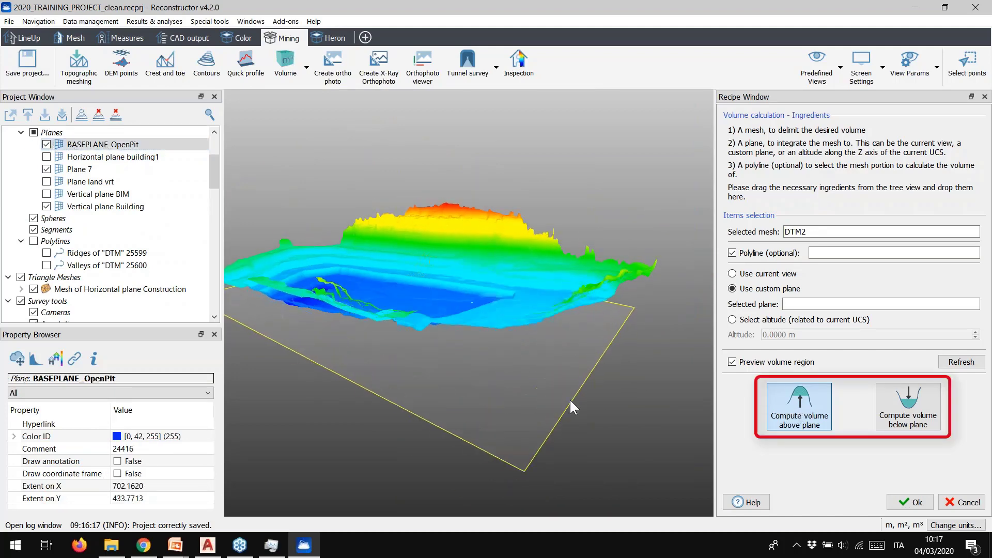
drag(442, 314, 603, 201)
middle_drag(606, 172, 656, 186)
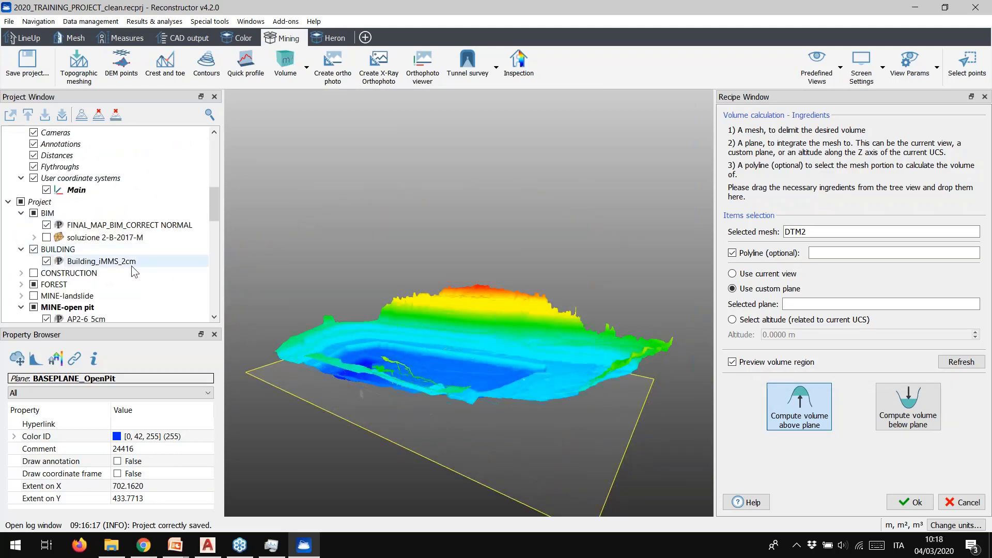
- Display the PERIMETER_0 polyline and assign it as the optional polyline limiting the volume calculation
scroll(116, 231, down, 4)
click(105, 237)
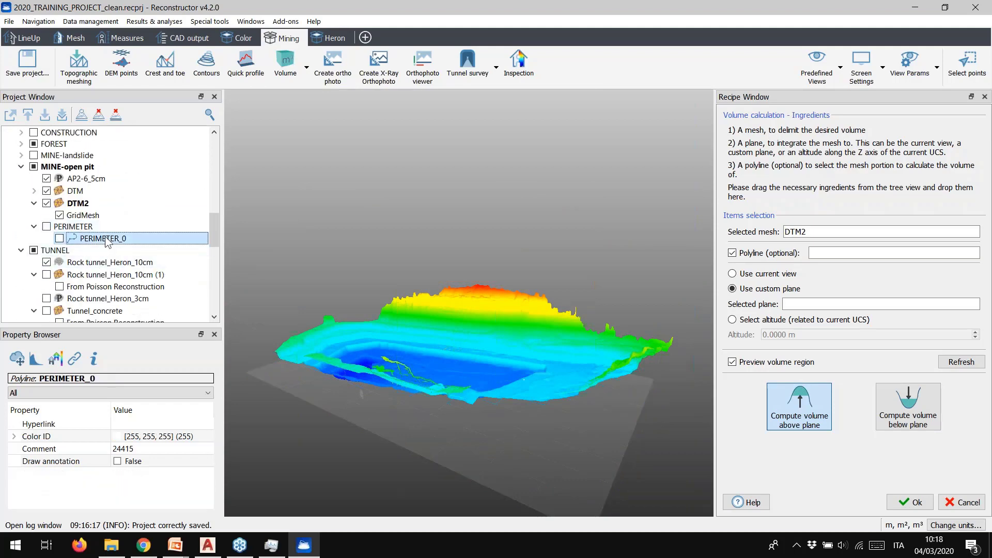
click(59, 238)
drag(99, 239, 797, 309)
drag(837, 258, 843, 252)
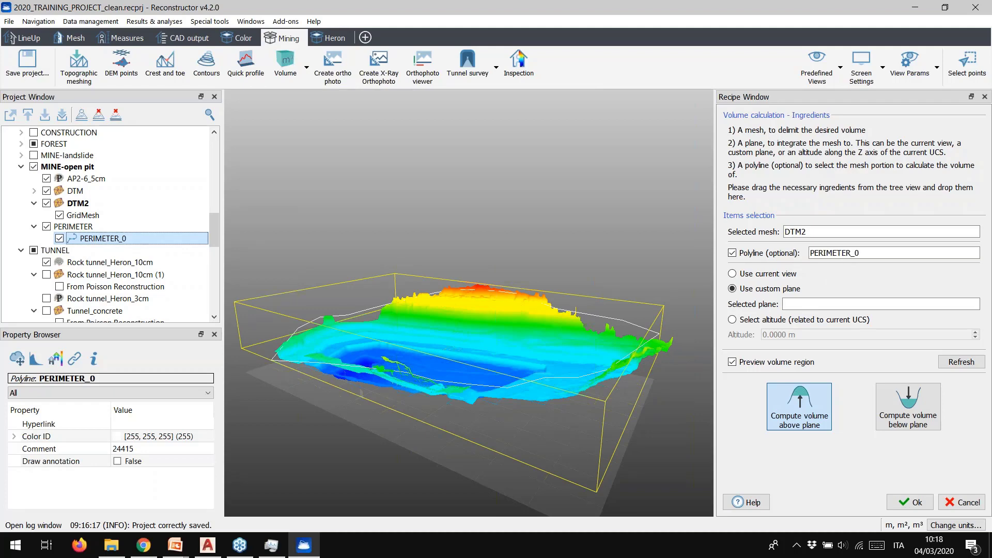
- Assign BASEPLANE_OpenPit as the custom plane and compute the volume of DTM2 above it
scroll(91, 197, up, 5)
click(93, 179)
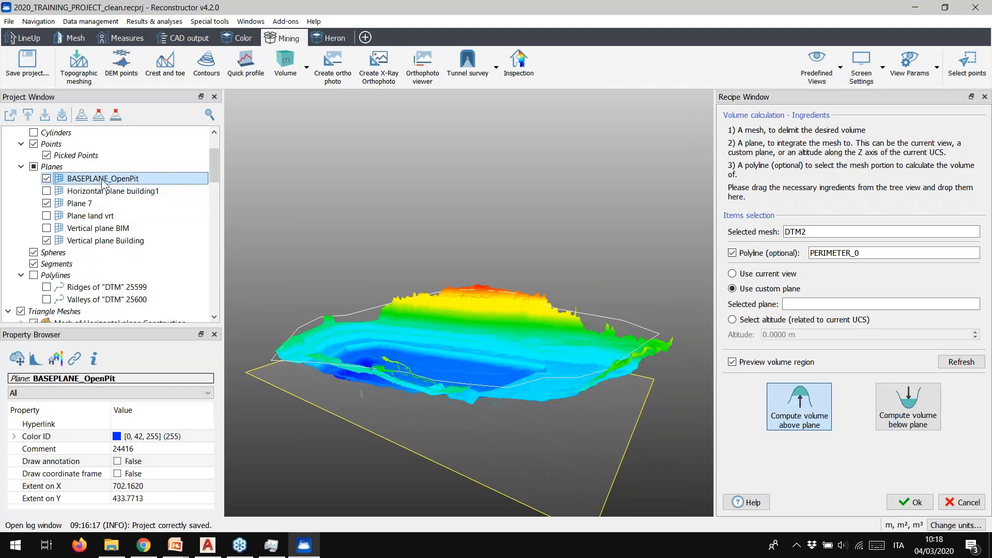
drag(102, 181, 811, 305)
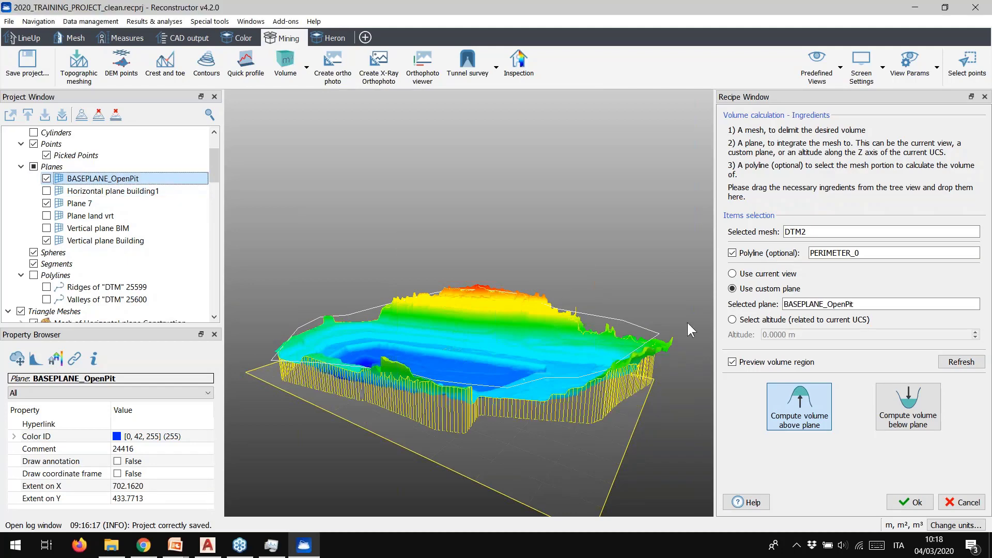
drag(687, 321, 485, 362)
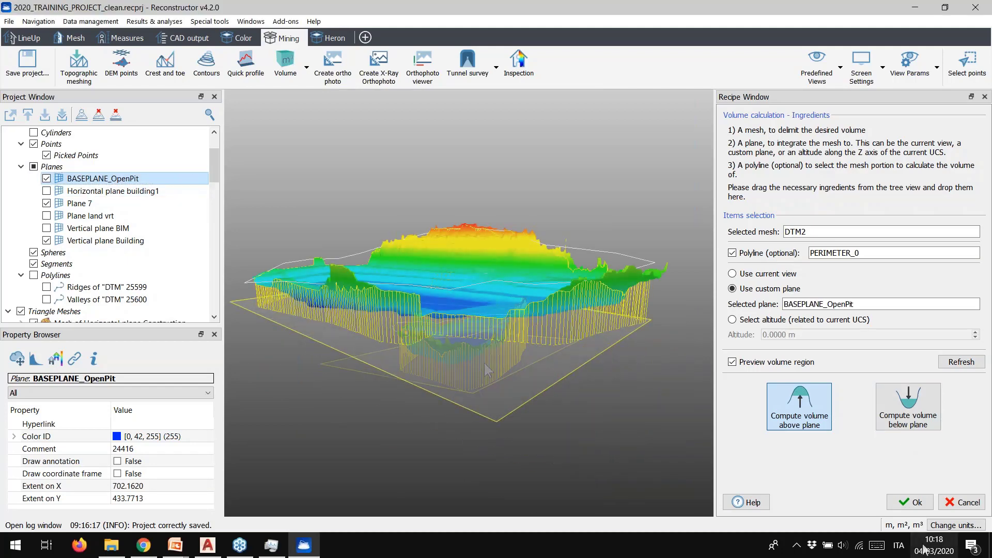
click(905, 502)
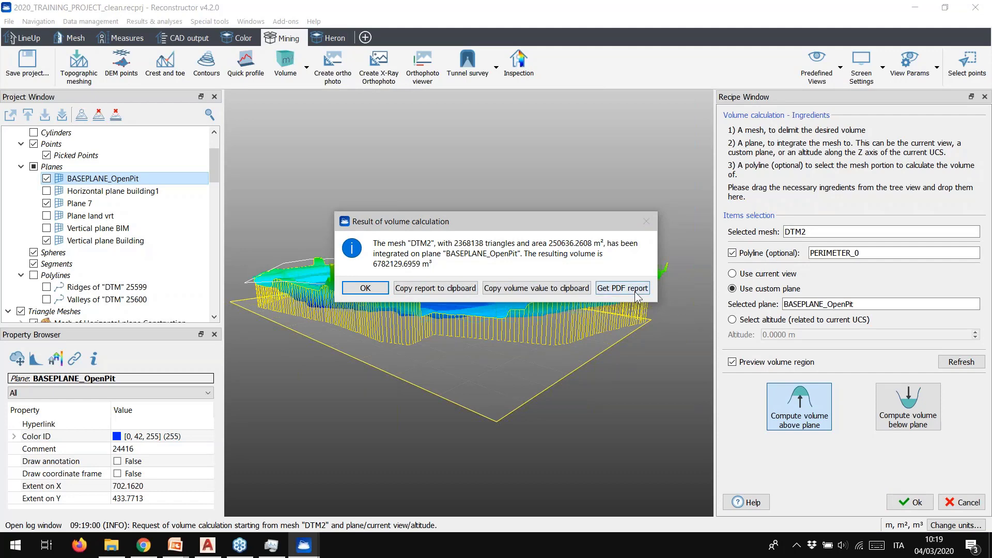
- Create a PDF report of the volume result and save it as VolumeReport_0.pdf in the Reports folder
click(618, 288)
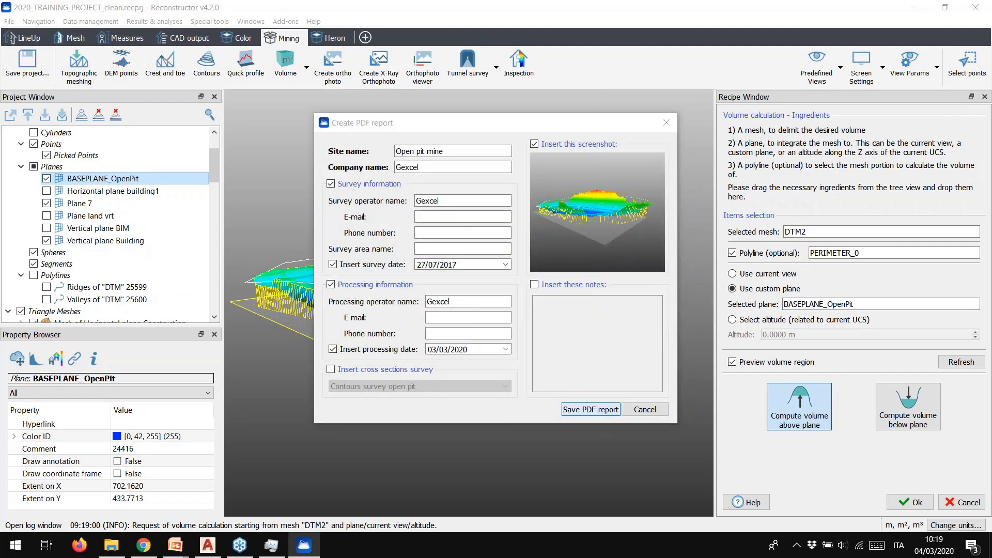
key(Return)
click(332, 463)
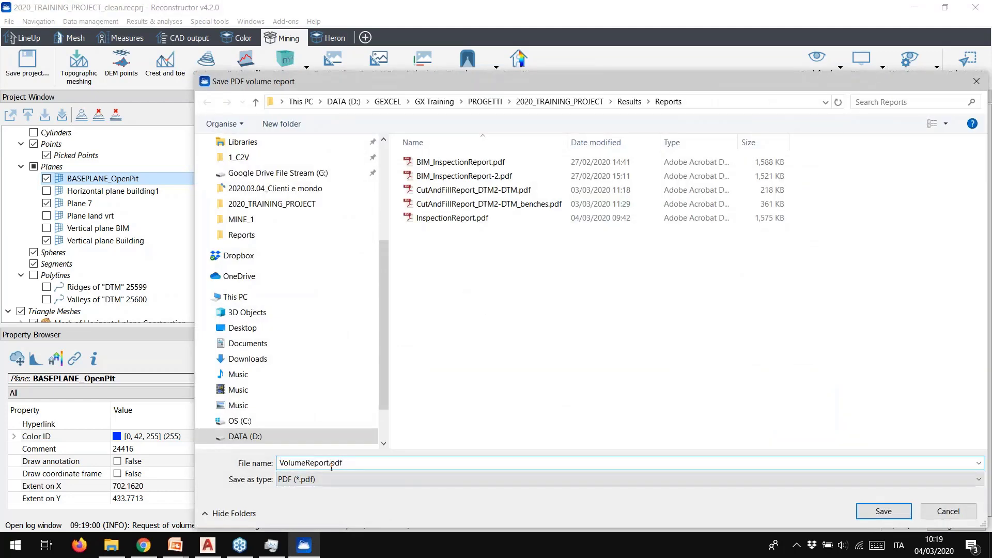
- Start a cut and fill volume calculation and load the DTM mesh of the open pit
click(289, 64)
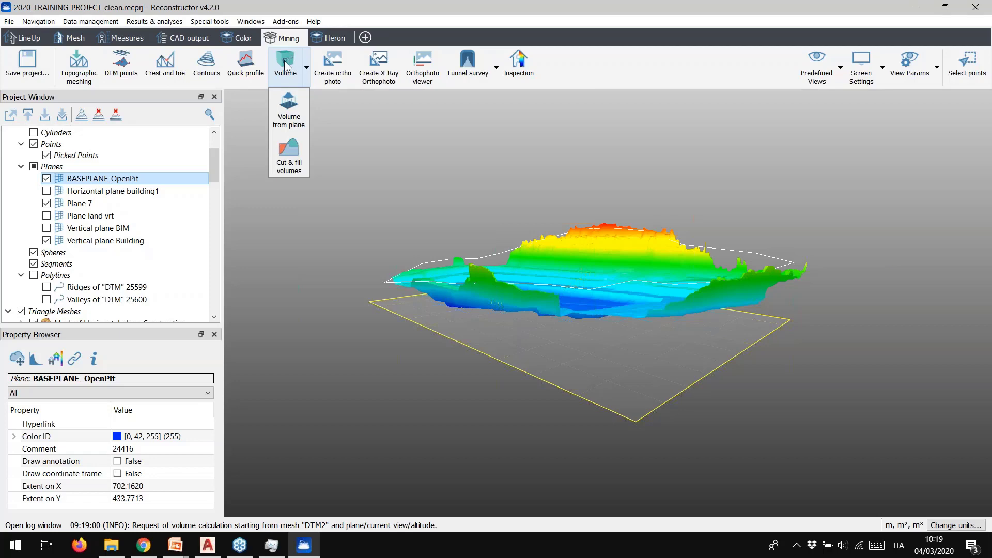
click(291, 163)
drag(498, 284, 531, 265)
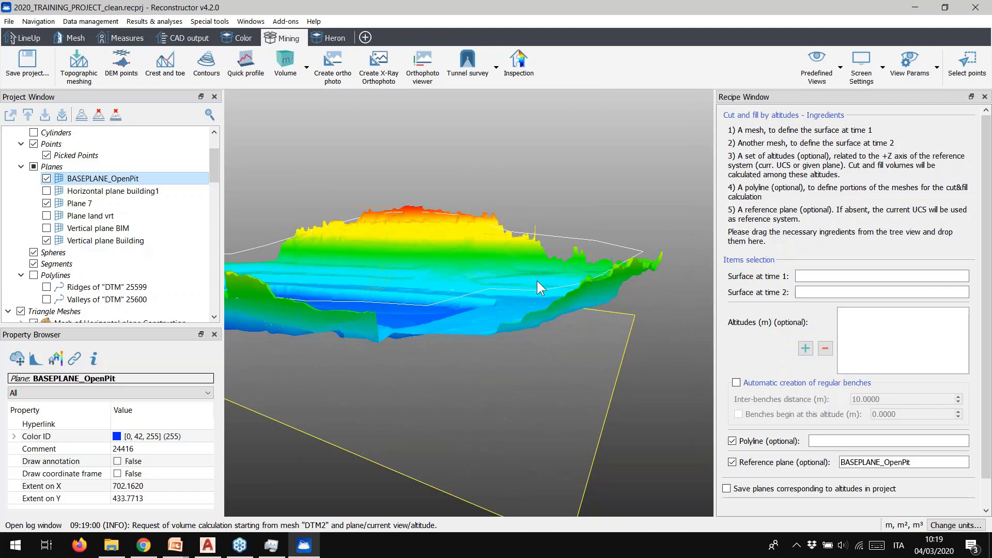
scroll(133, 235, down, 8)
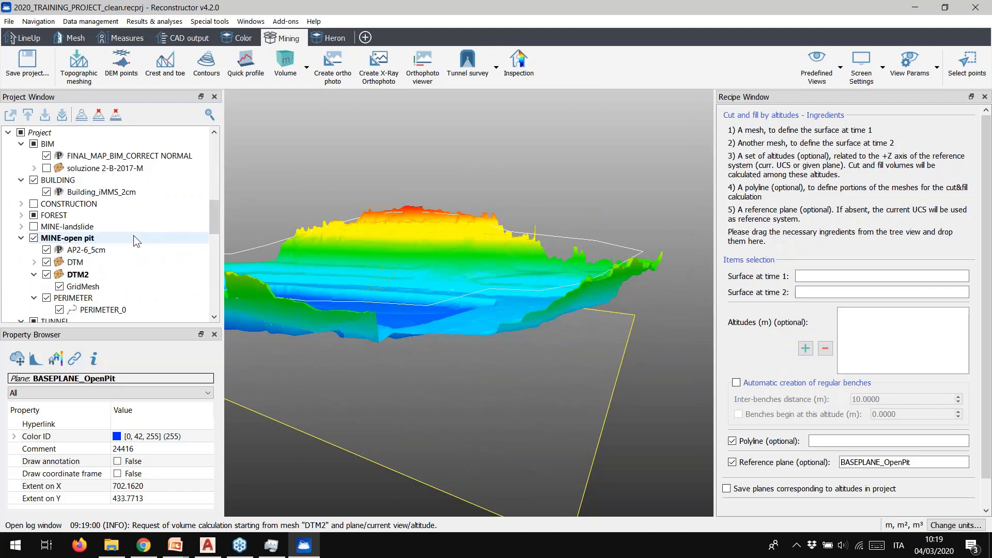
right_click(81, 266)
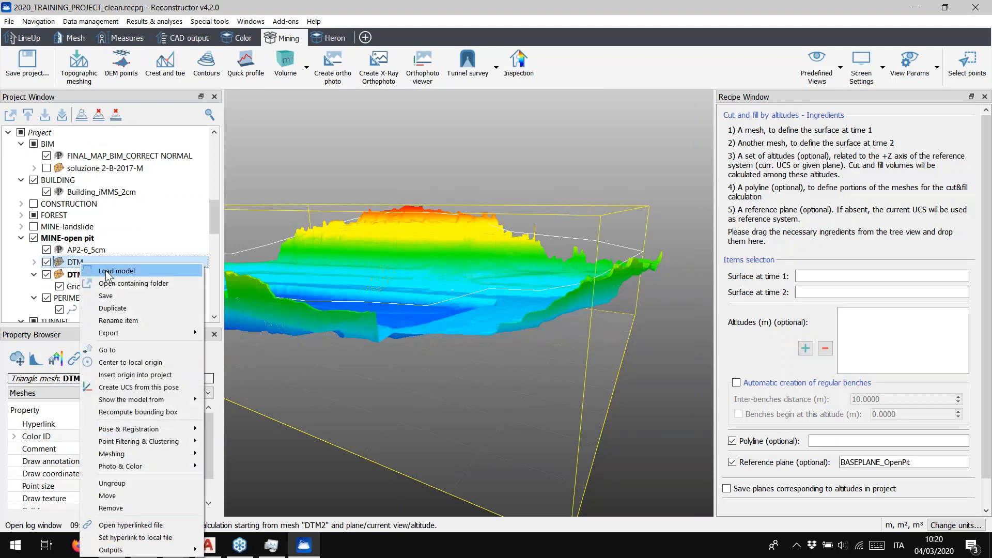
click(101, 272)
- Colour the models by ID to distinguish the overlapping DTM and DTM2 meshes
click(861, 69)
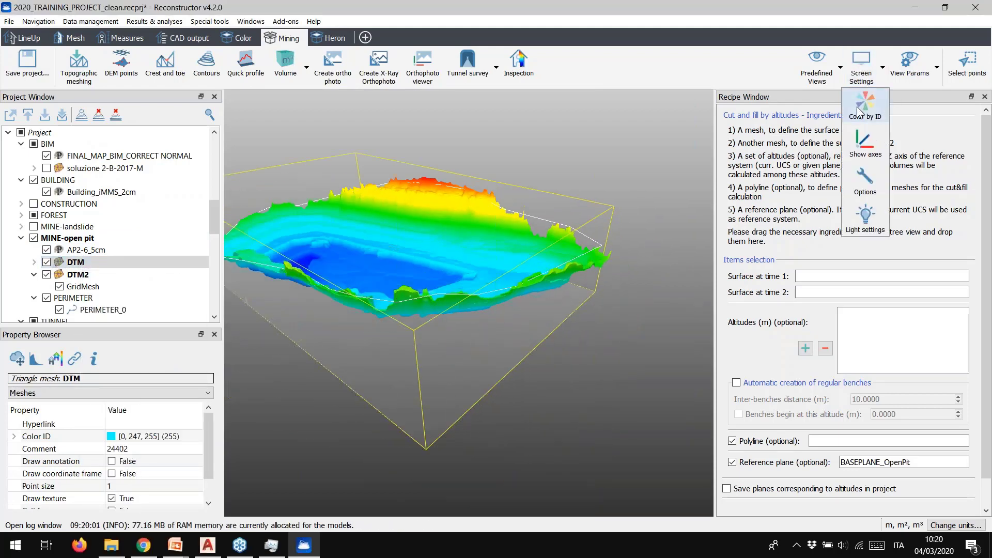
click(861, 111)
scroll(483, 254, down, 2)
drag(507, 308, 520, 260)
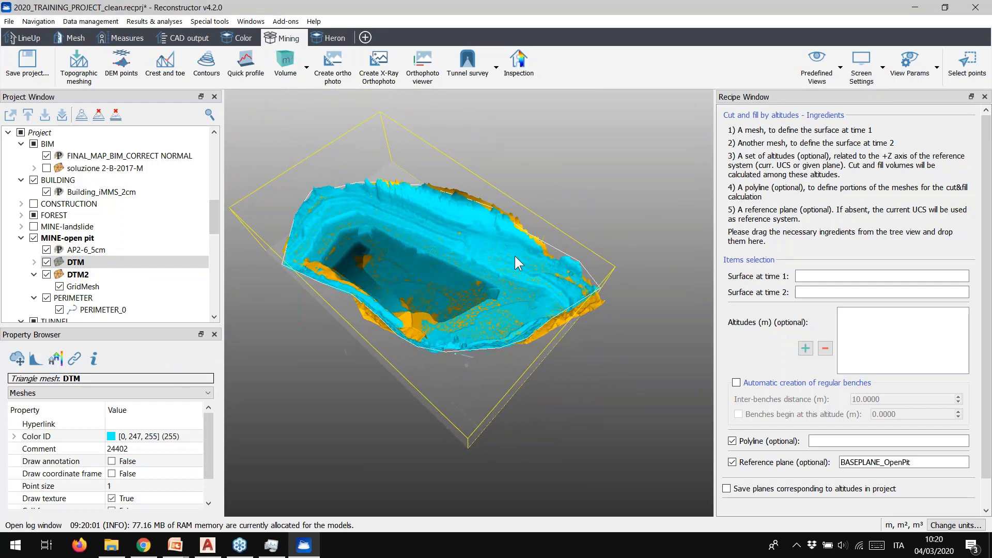
- Assign DTM2 as the surface at time 1 and DTM as the surface at time 2
drag(80, 274, 844, 287)
click(543, 283)
drag(76, 262, 814, 298)
click(595, 284)
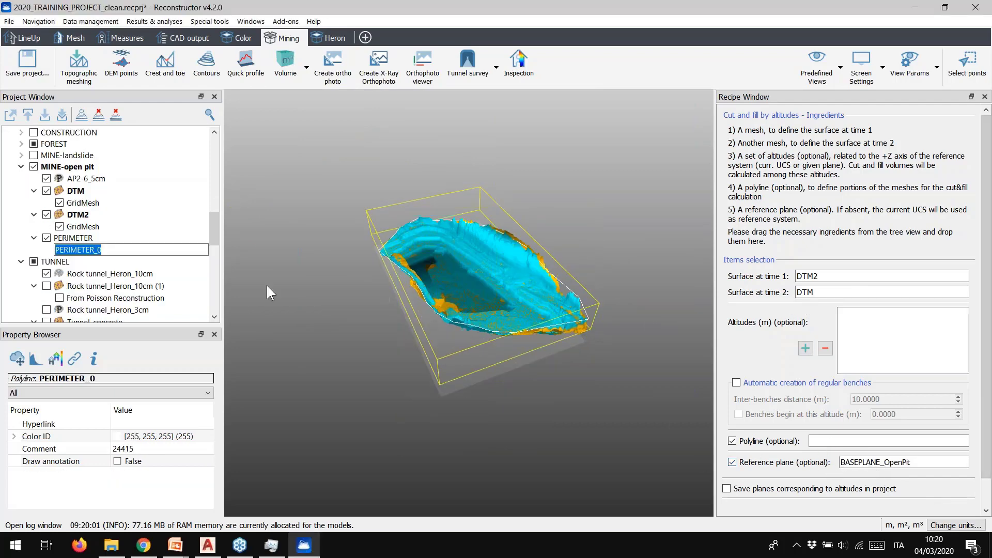
- Assign PERIMETER_0 as the optional polyline limiting the cut and fill calculation
click(63, 237)
drag(100, 251, 832, 445)
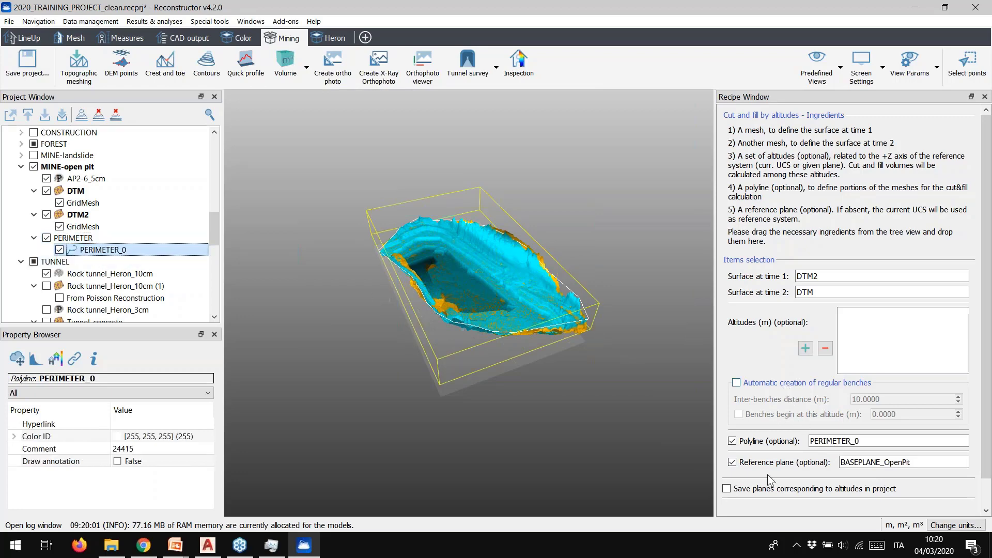
scroll(985, 434, down, 1)
drag(613, 287, 635, 224)
scroll(493, 348, up, 5)
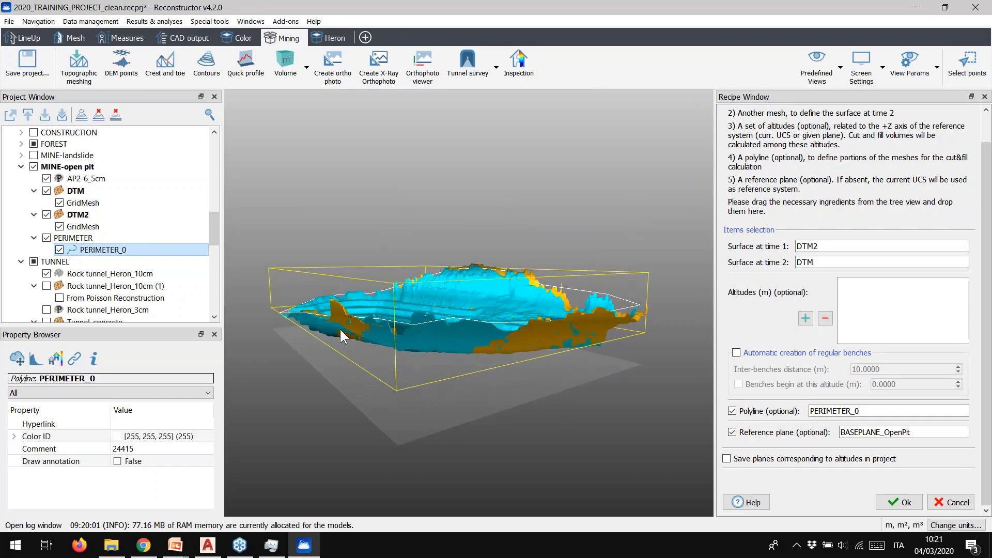
- Enable automatic creation of regular benches with an inter-benches distance of 15 m and check the resulting altitudes
click(768, 357)
click(876, 369)
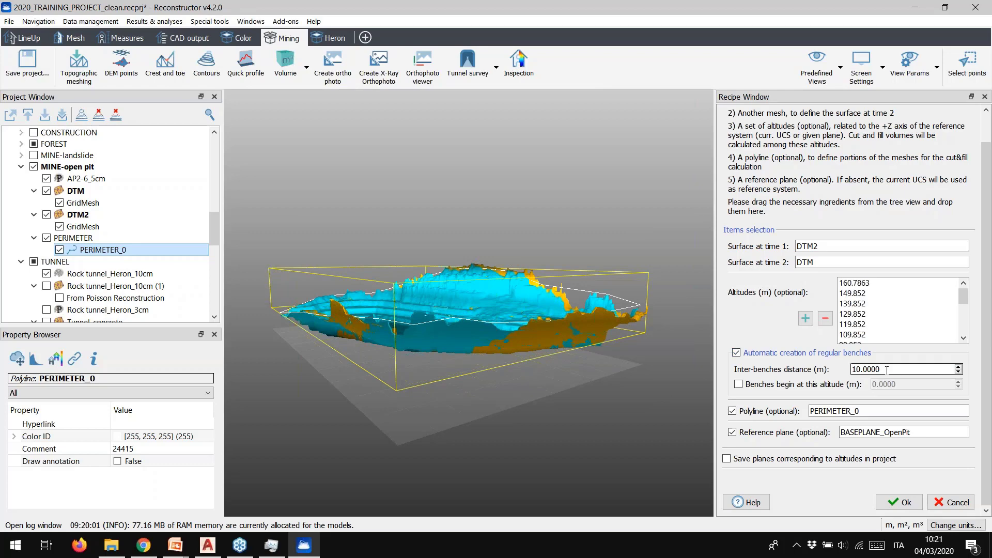
double_click(875, 369)
text(15)
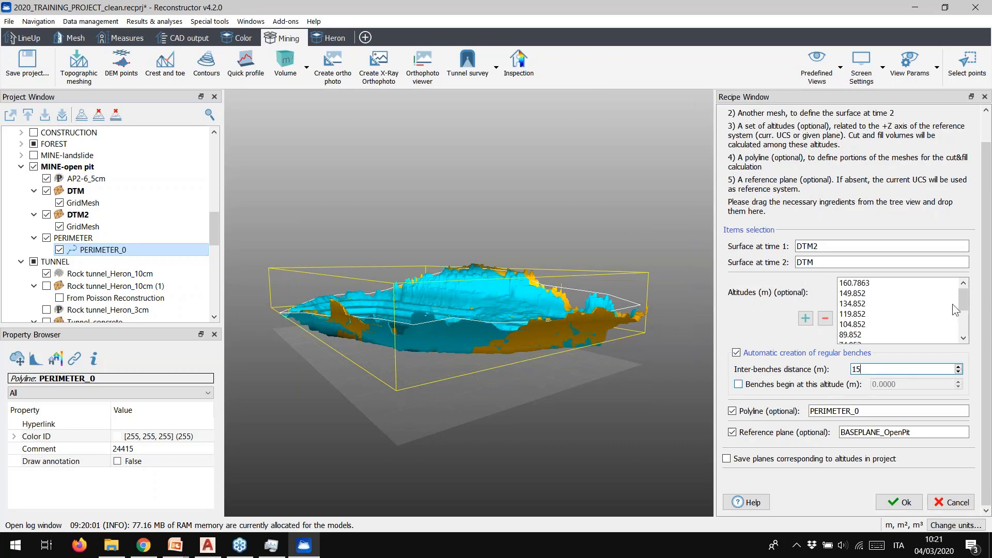
click(868, 283)
click(861, 293)
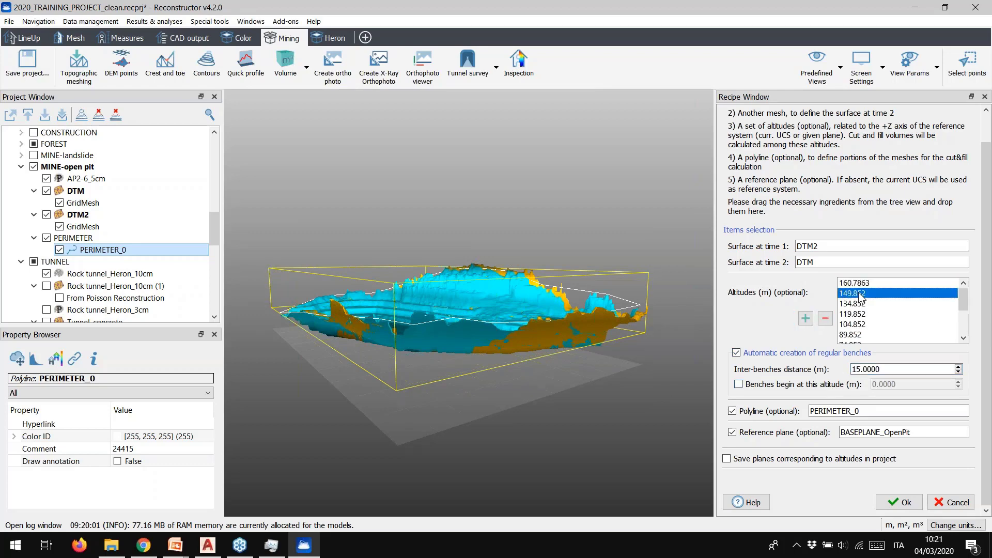
- Inspect the two meshes from the side and run the cut and fill calculation
drag(638, 334, 284, 310)
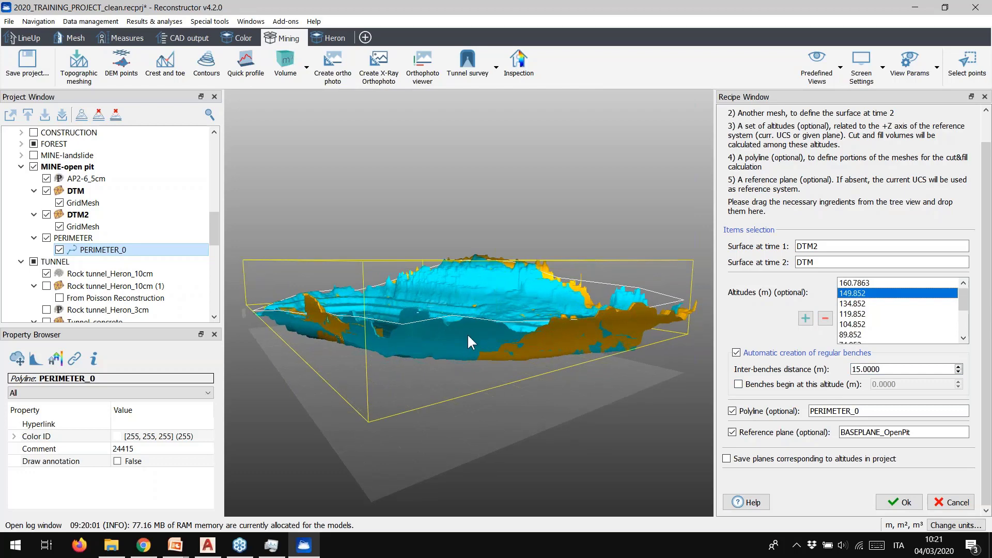
drag(455, 426, 425, 375)
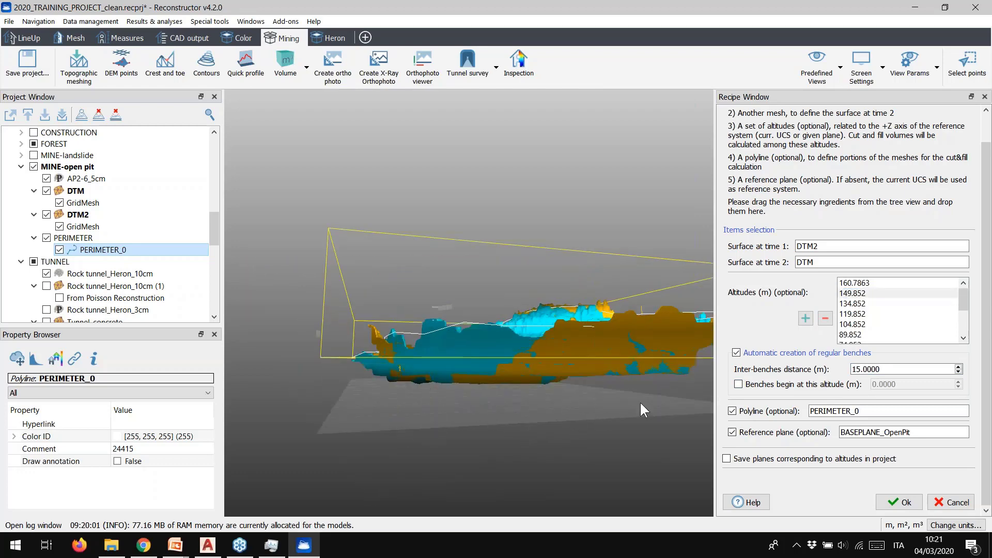
drag(588, 402, 579, 373)
click(900, 503)
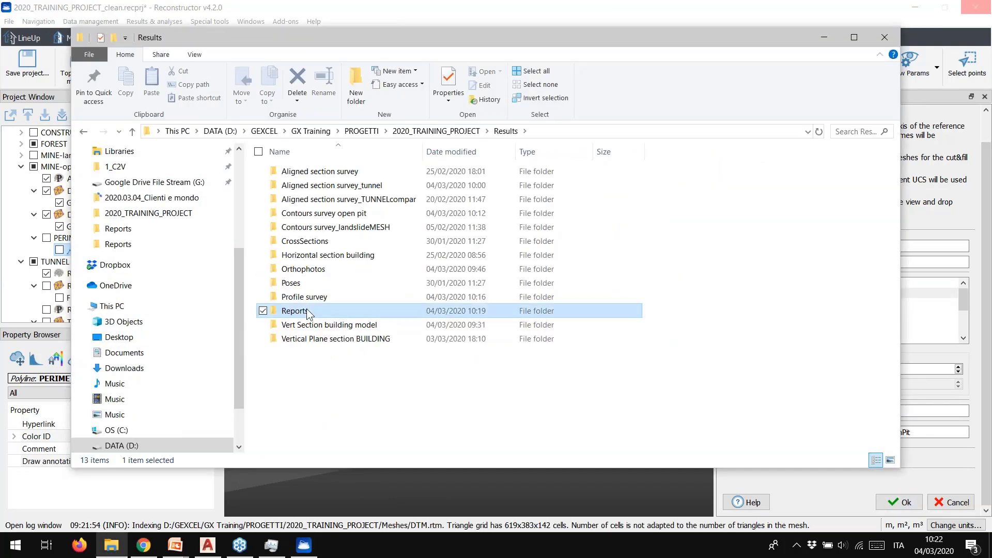
- Open VolumeReport_0.pdf from the Reports folder in Adobe Reader and examine the volume data and screenshot
double_click(306, 308)
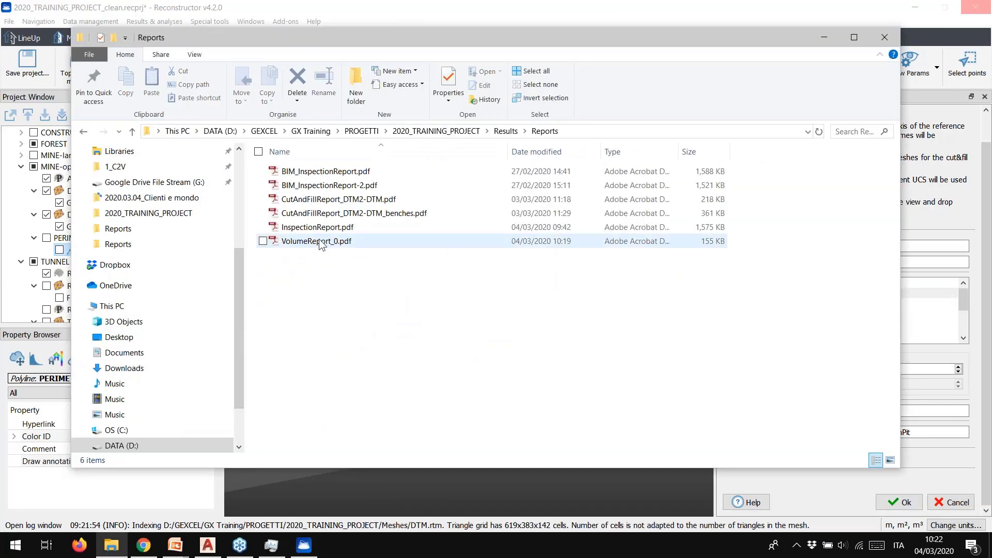
double_click(316, 241)
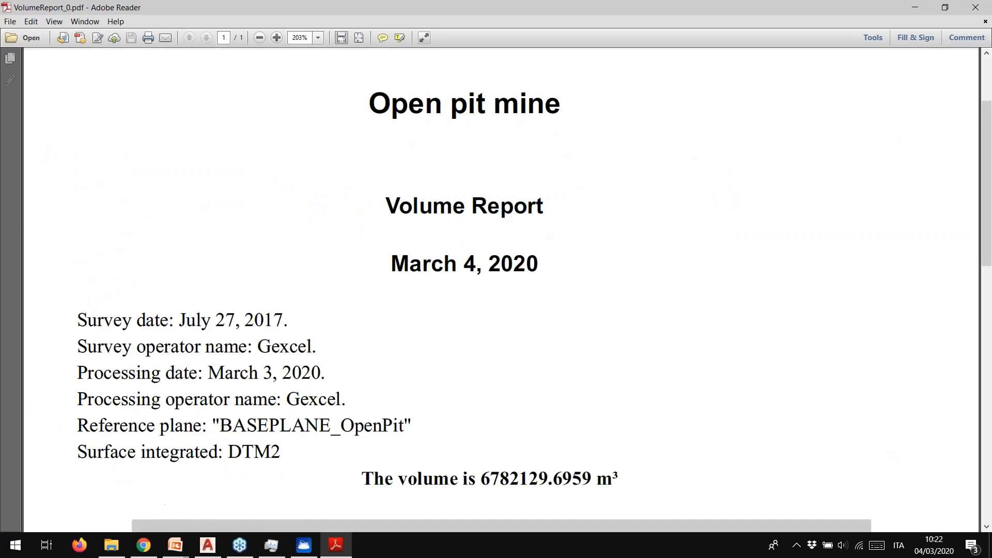
scroll(501, 310, down, 9)
ctrl+scroll(502, 310, down, 4)
scroll(501, 310, down, 4)
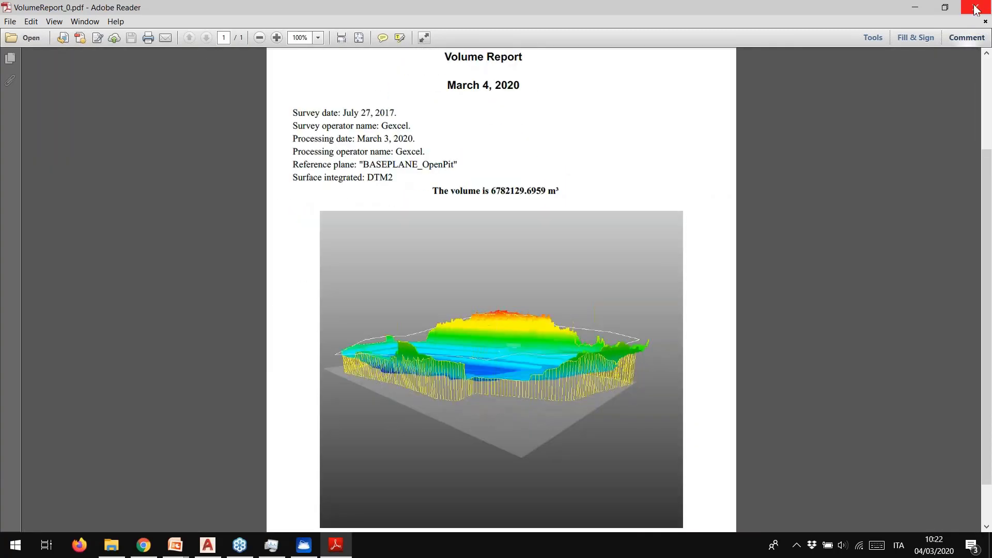